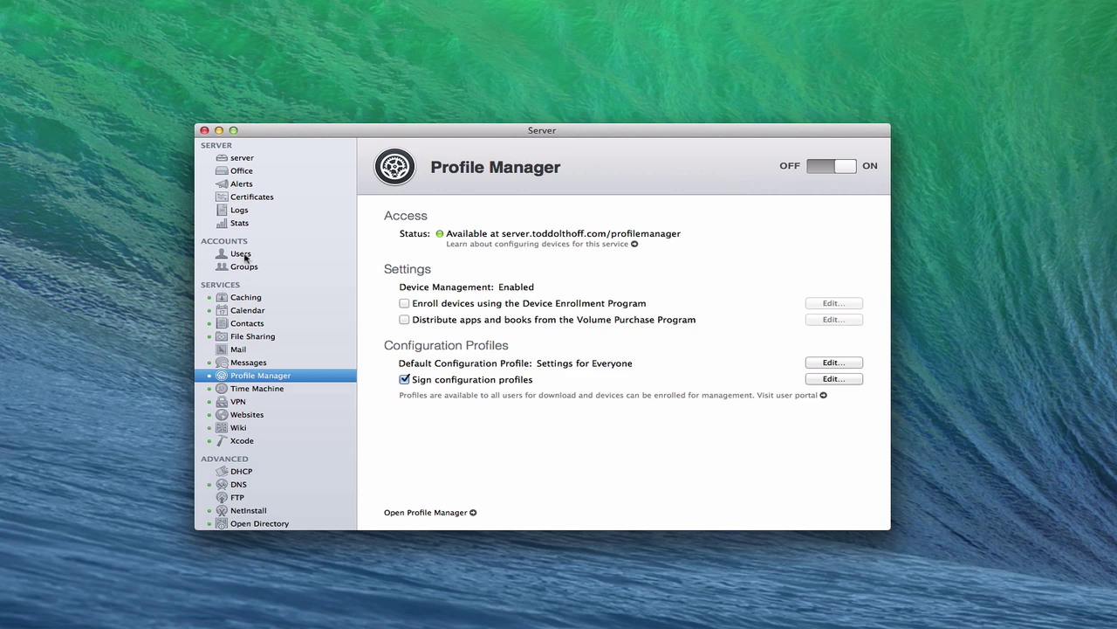
- Check the Home Folder options of the local network user listed directly above Shared Contacts, leaving the account unchanged
click(242, 255)
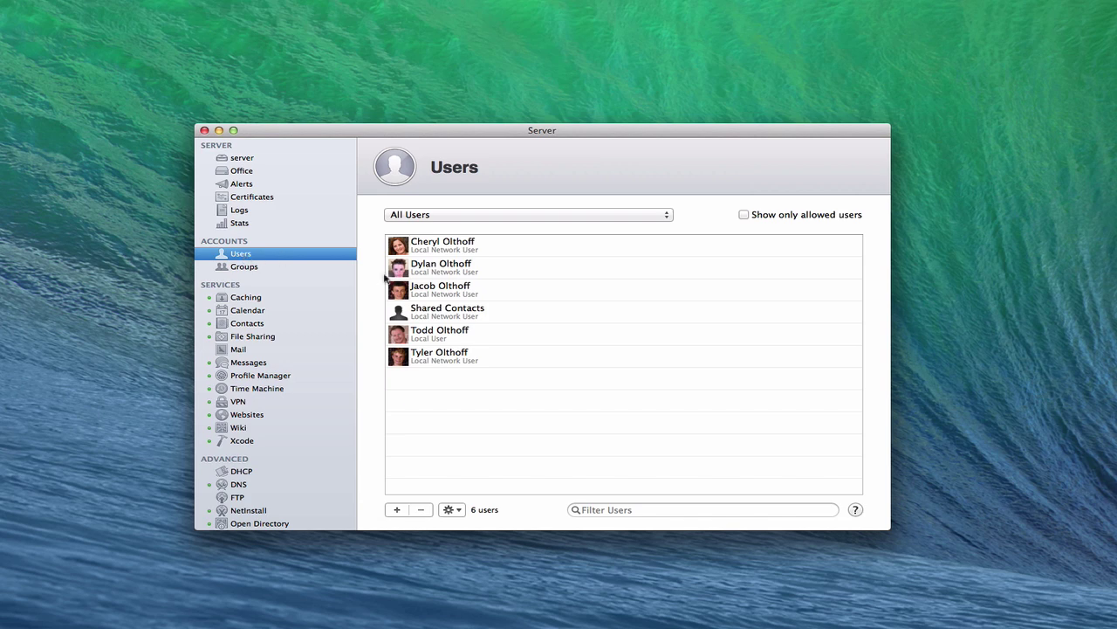
click(444, 296)
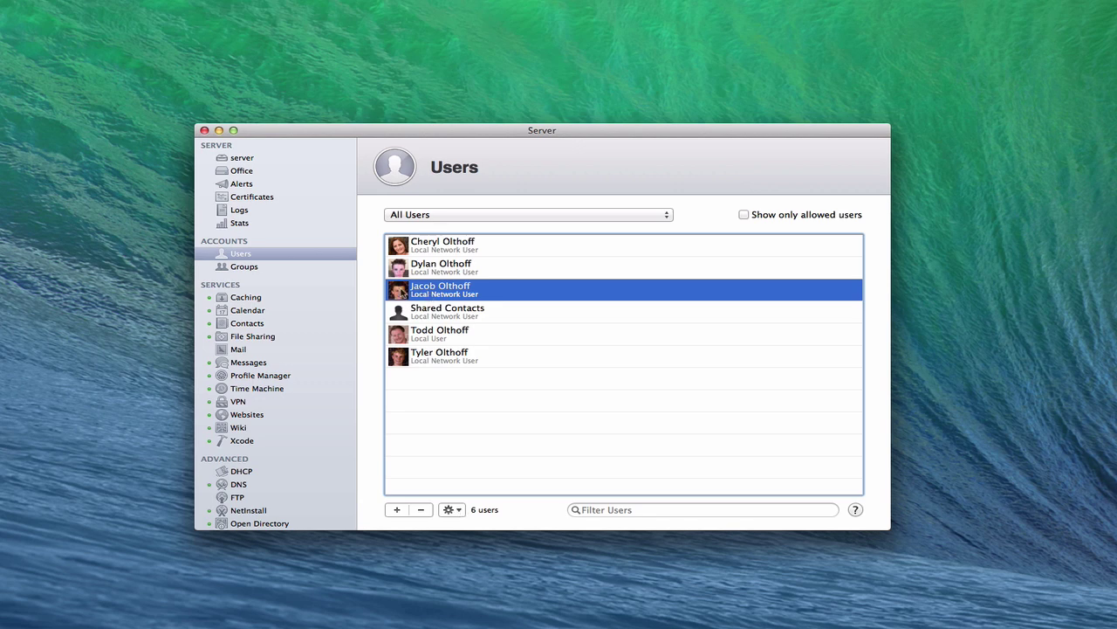
double_click(404, 293)
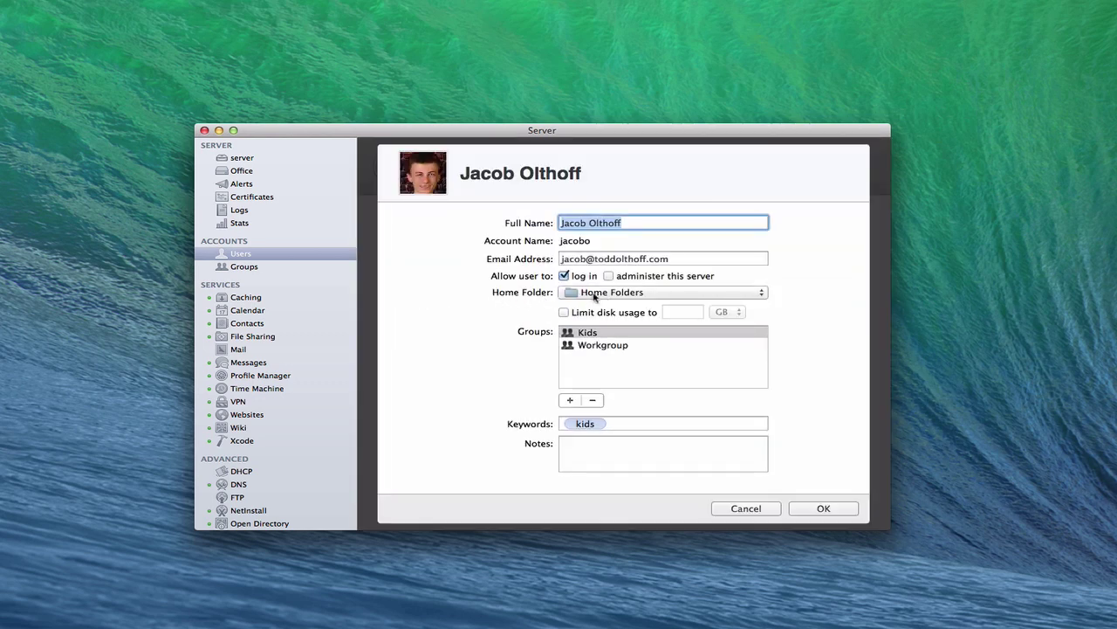
click(766, 295)
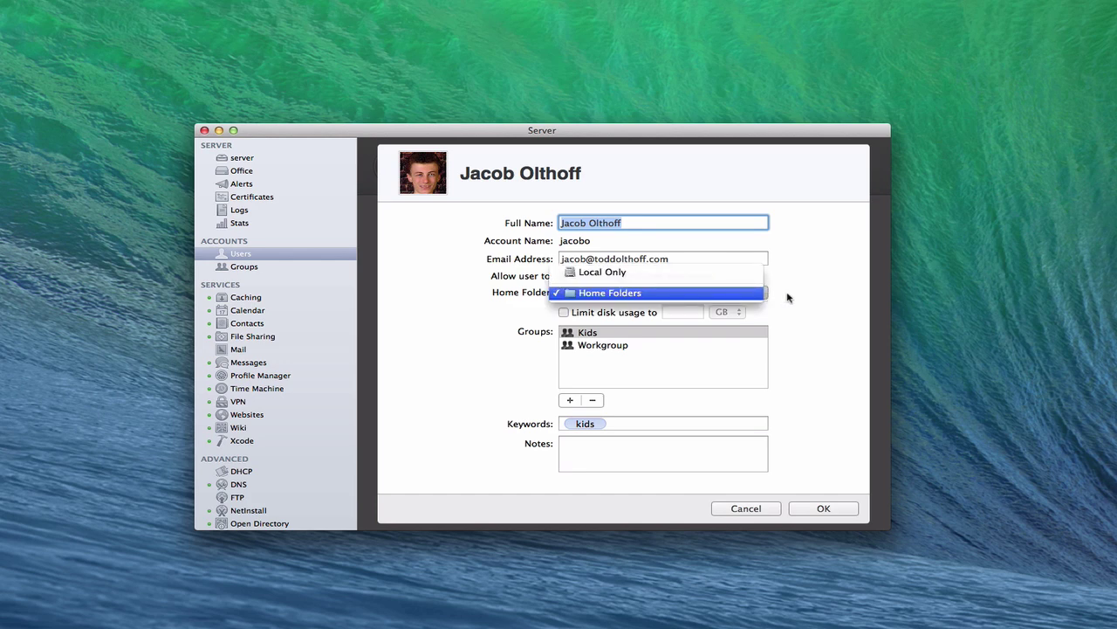
click(787, 297)
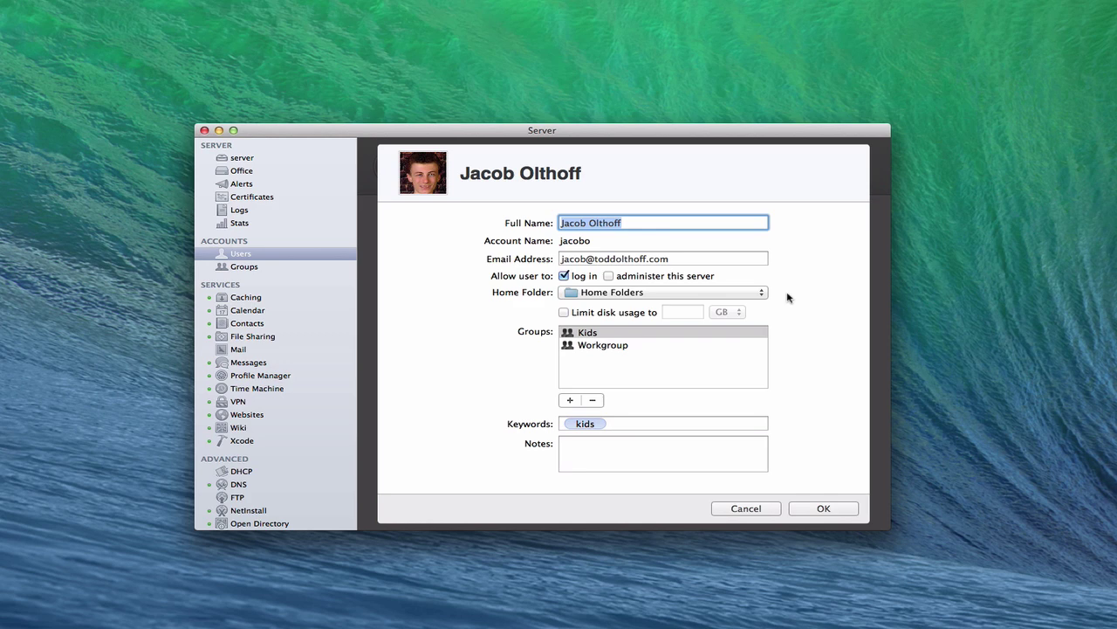
click(742, 508)
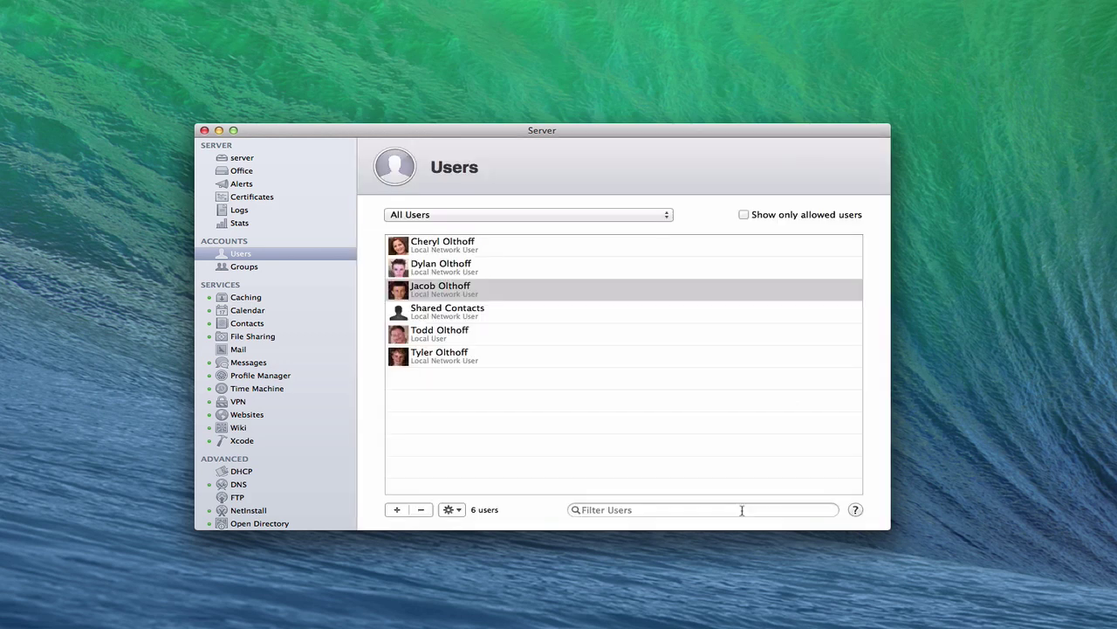
- Switch to the Profile Manager web page, clear the user search and open the profile settings of the user above Shared Contacts for editing
click(260, 377)
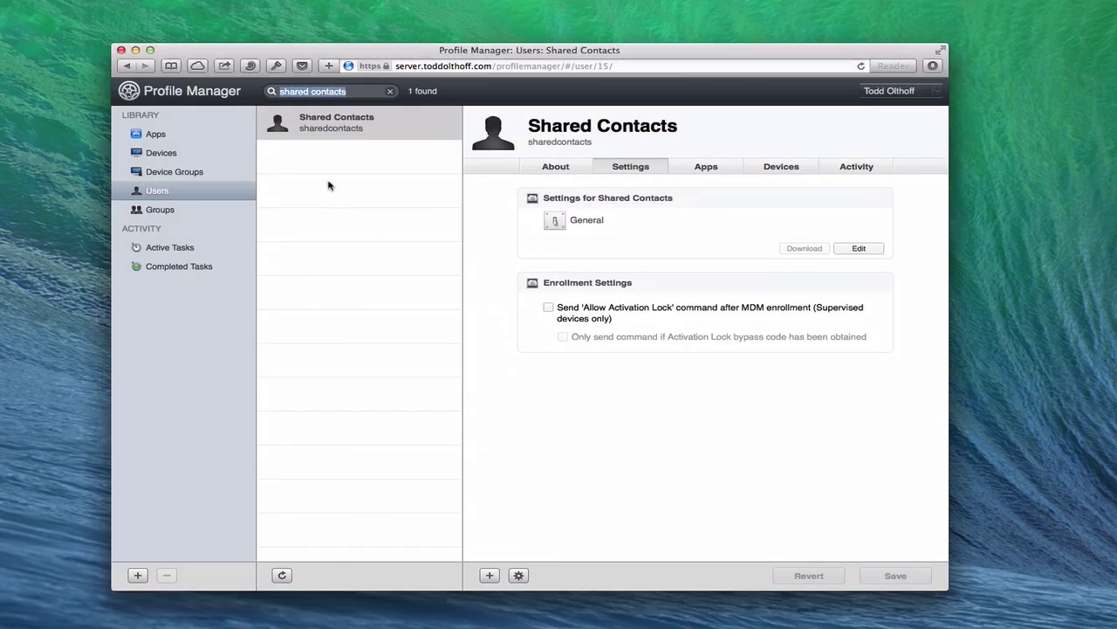
click(391, 91)
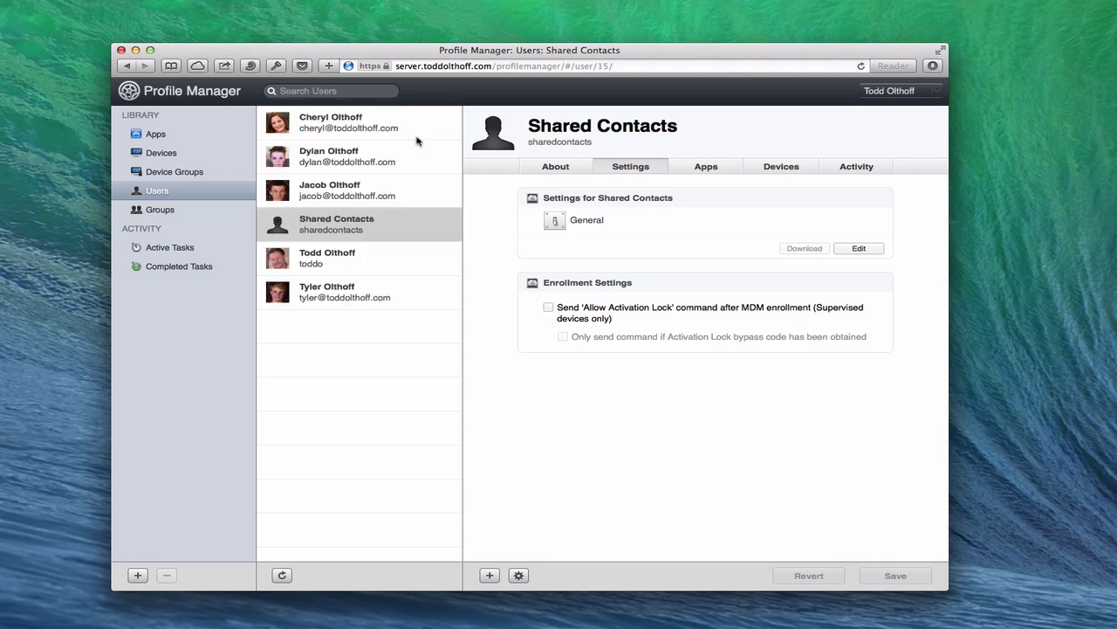
click(345, 197)
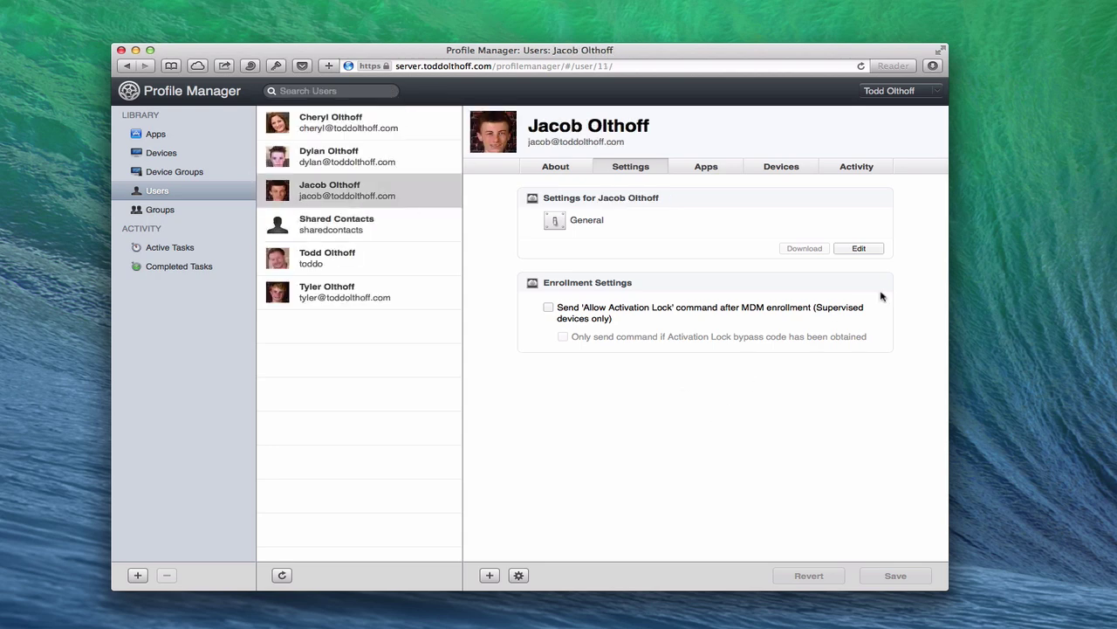
click(858, 249)
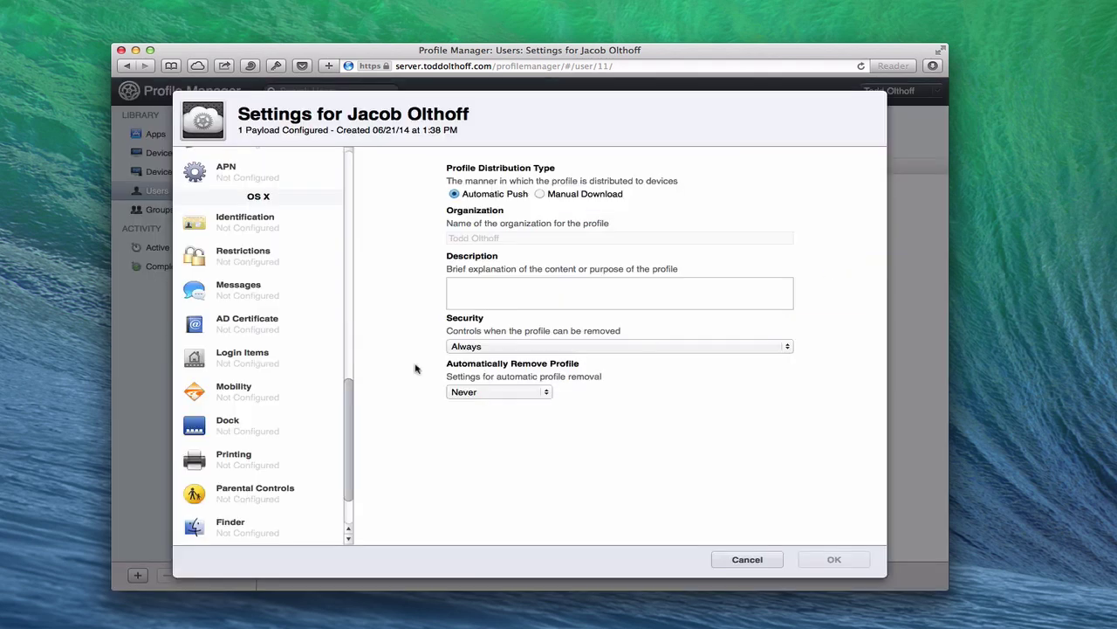
- Add a Mobility payload from the OS X section to the user's profile settings
scroll(295, 339, up, 3)
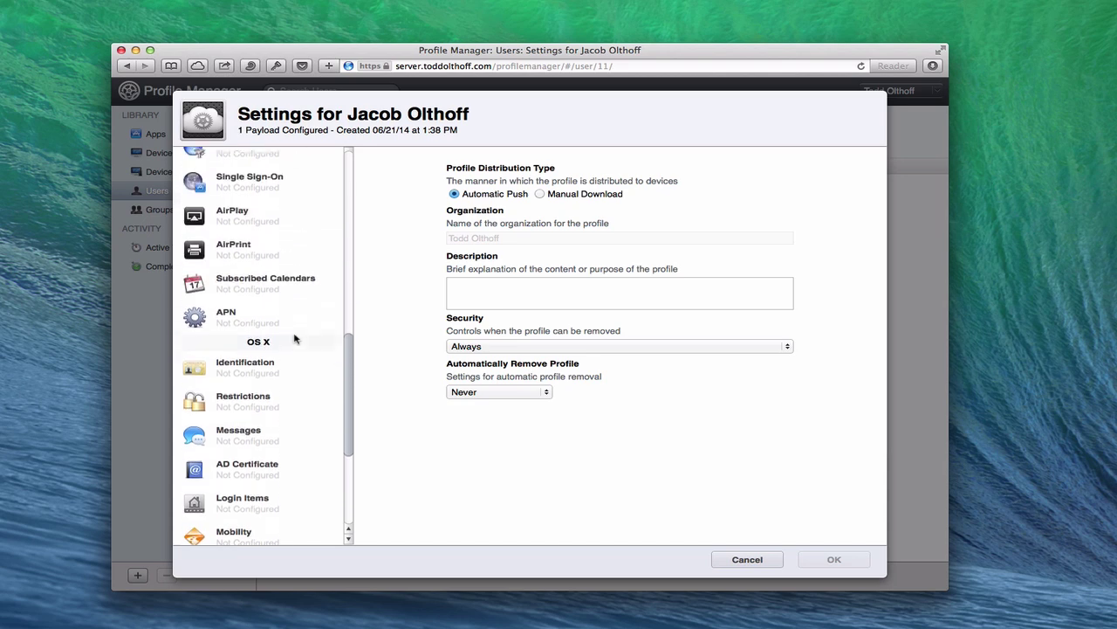
scroll(295, 338, down, 5)
scroll(295, 338, up, 2)
scroll(295, 339, up, 1)
scroll(295, 339, down, 2)
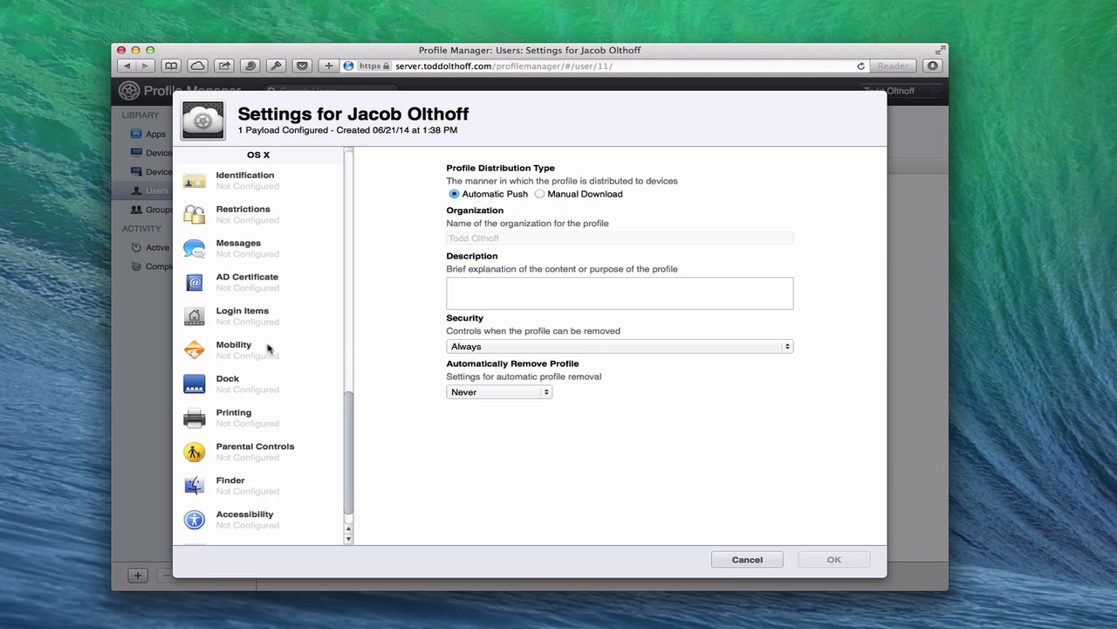
click(220, 356)
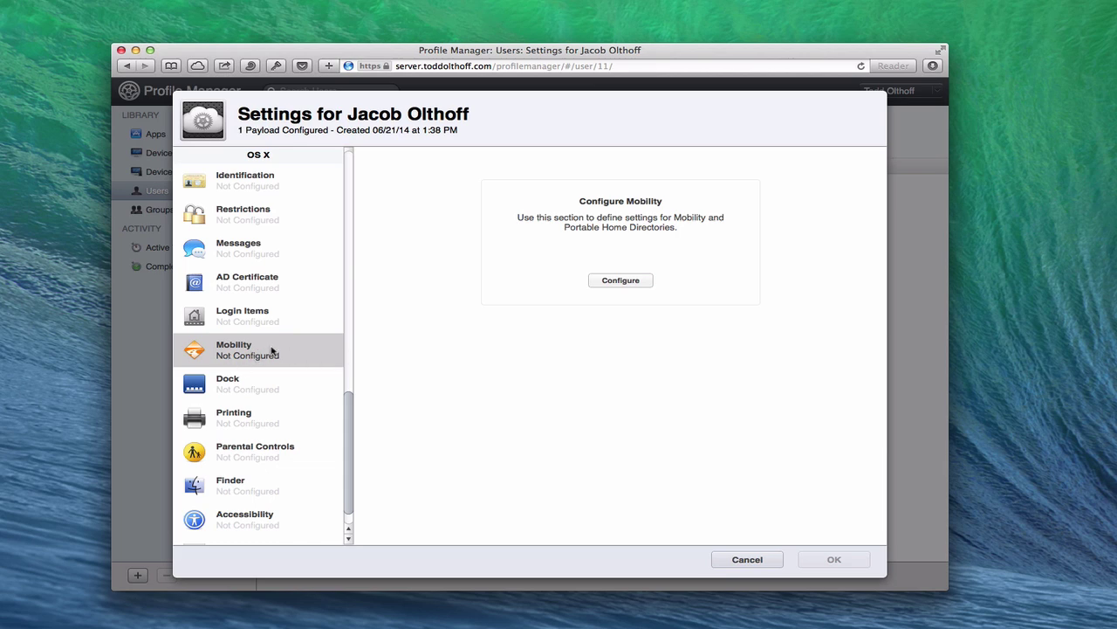
click(615, 284)
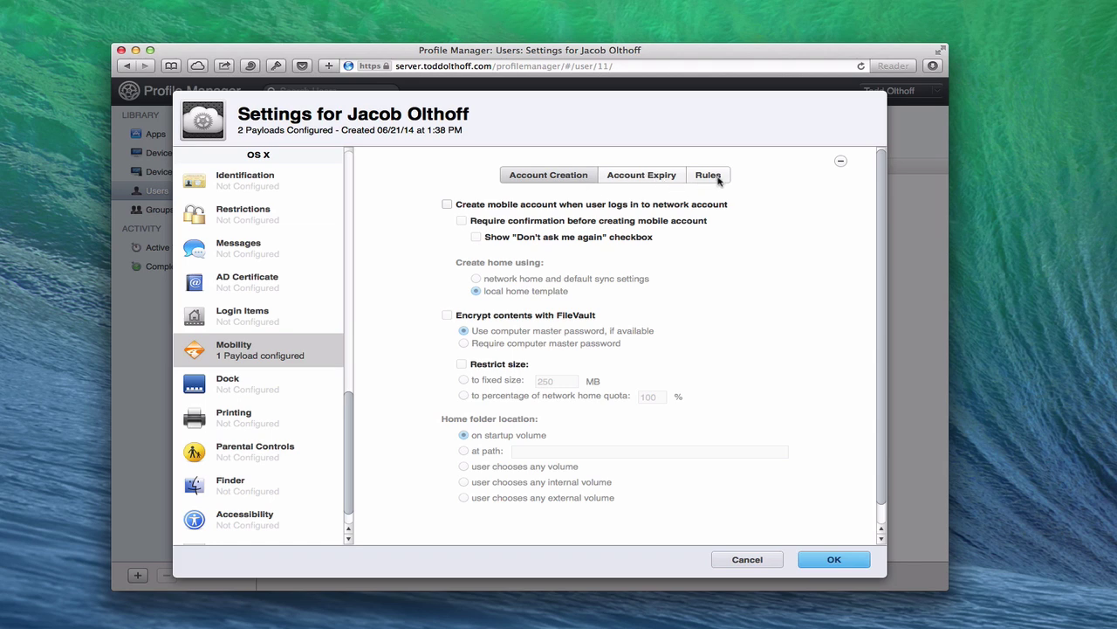
- Enable mobile account creation at login with confirmation and the "Don't ask me again" checkbox, using network home and default sync settings, located at a path
click(544, 177)
click(447, 205)
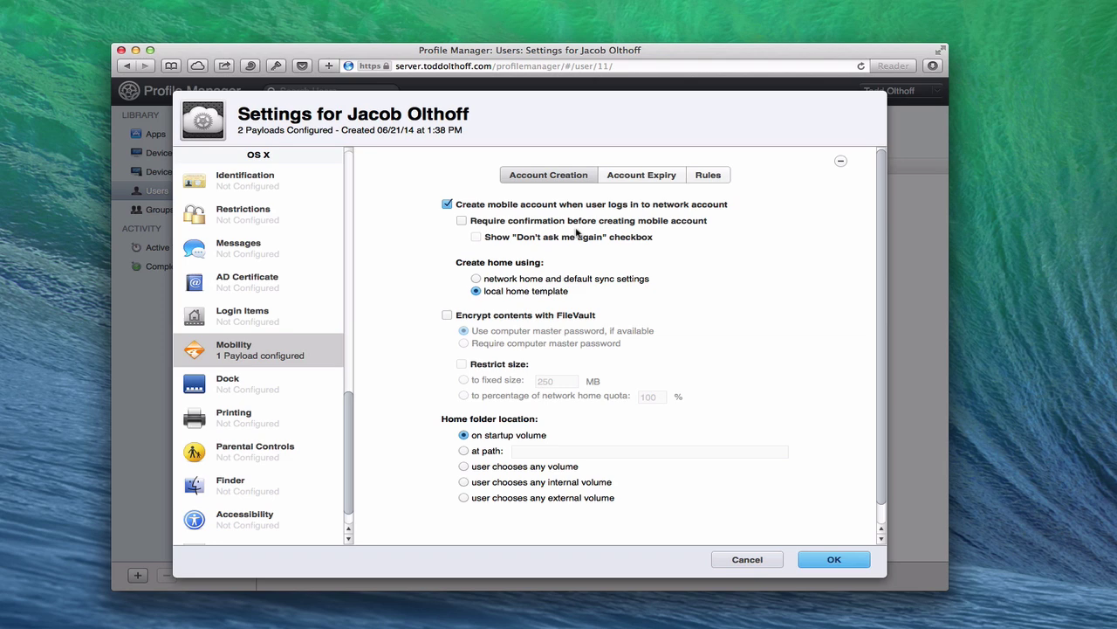
click(463, 221)
click(476, 236)
click(477, 278)
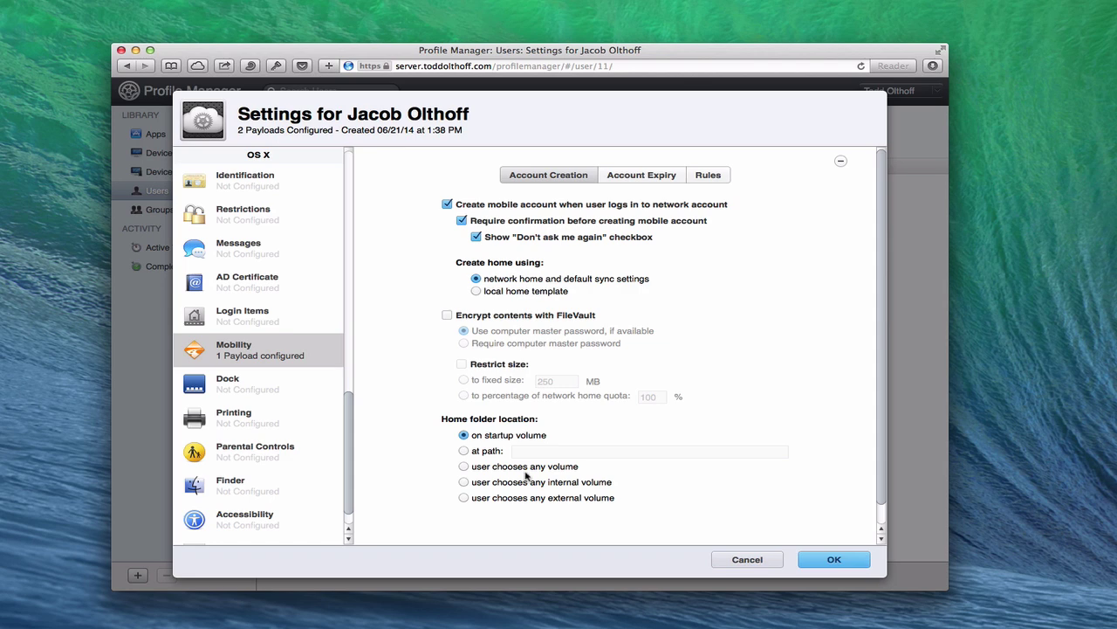
click(464, 452)
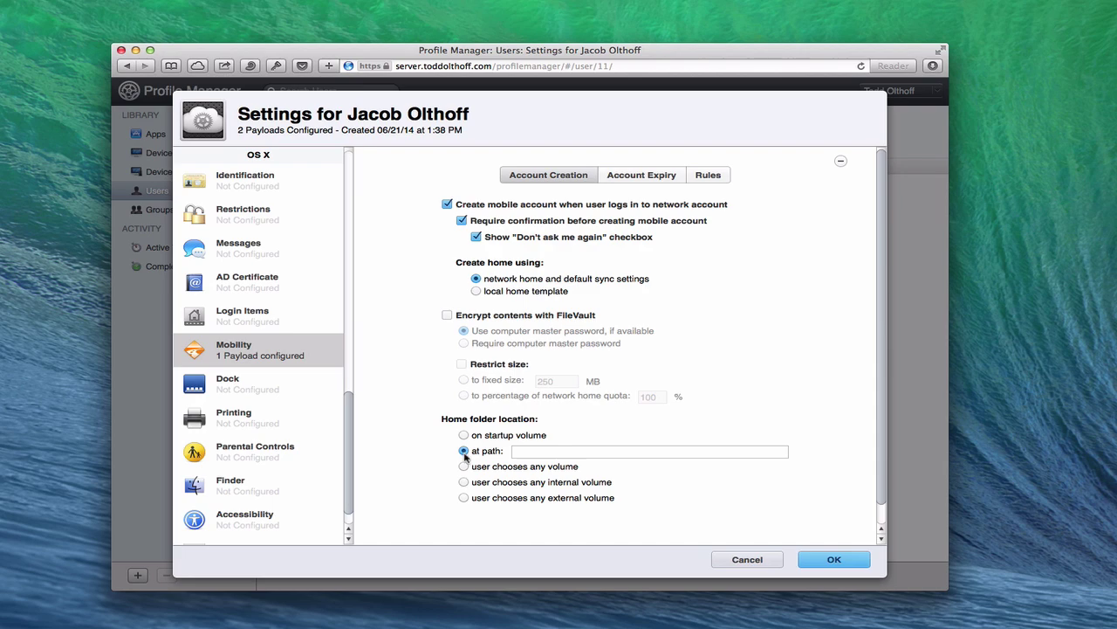
- Switch to the Server app and look up where the user's folder is stored in the Home Folders file share
click(135, 50)
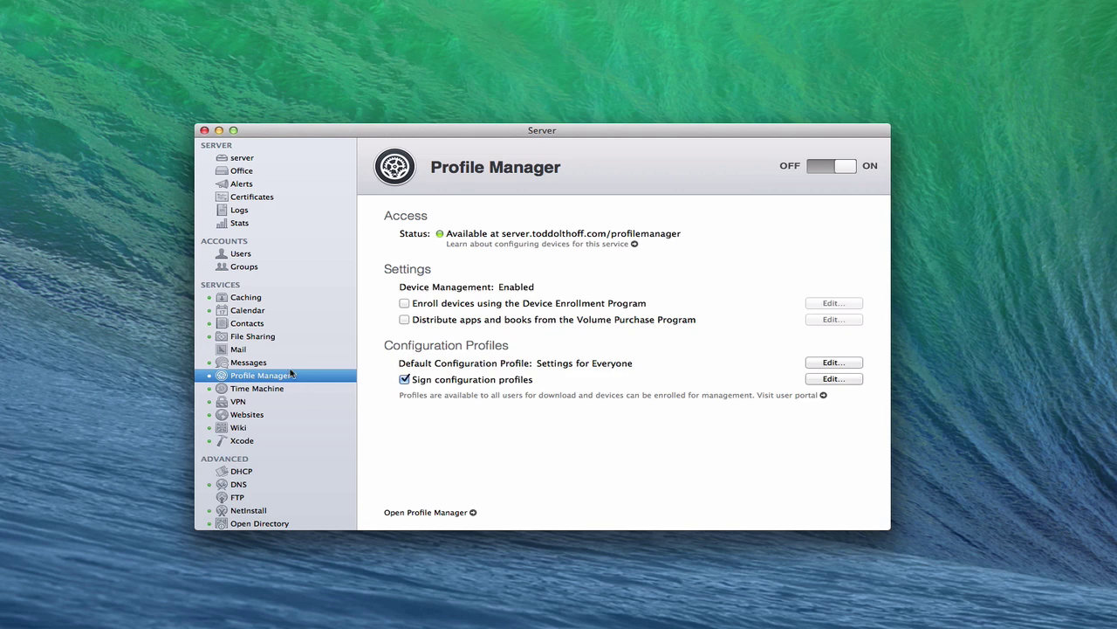
click(254, 338)
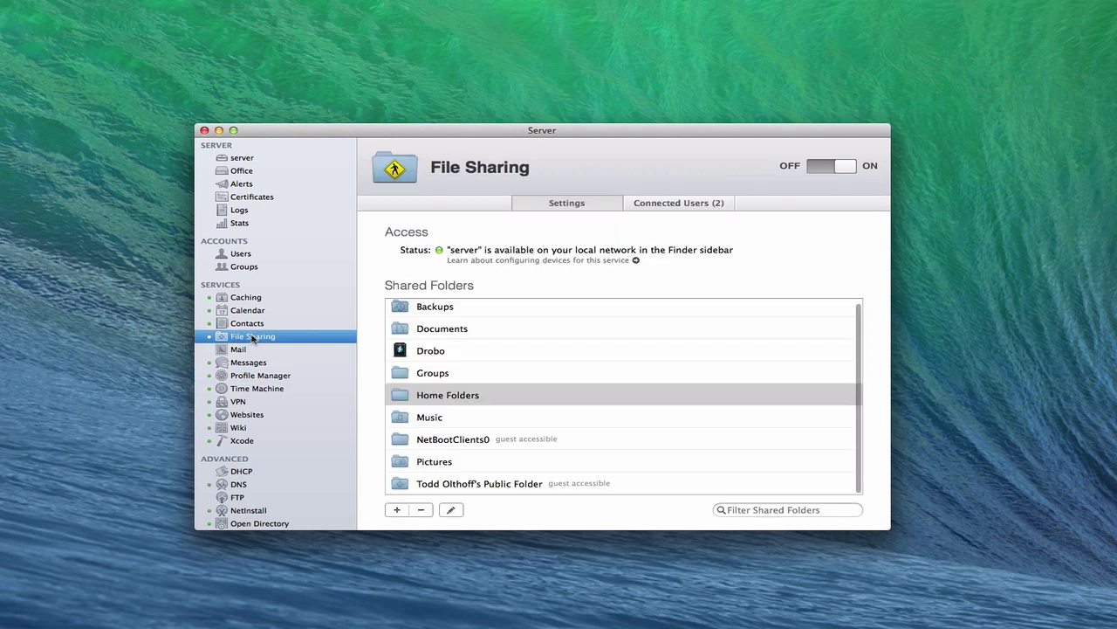
click(445, 398)
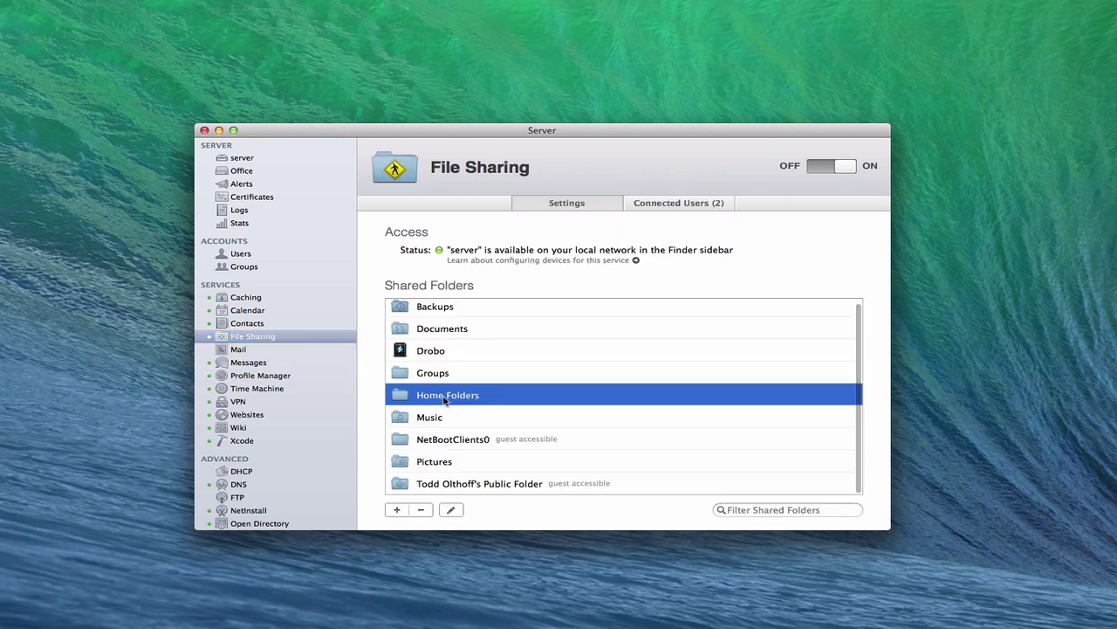
double_click(410, 398)
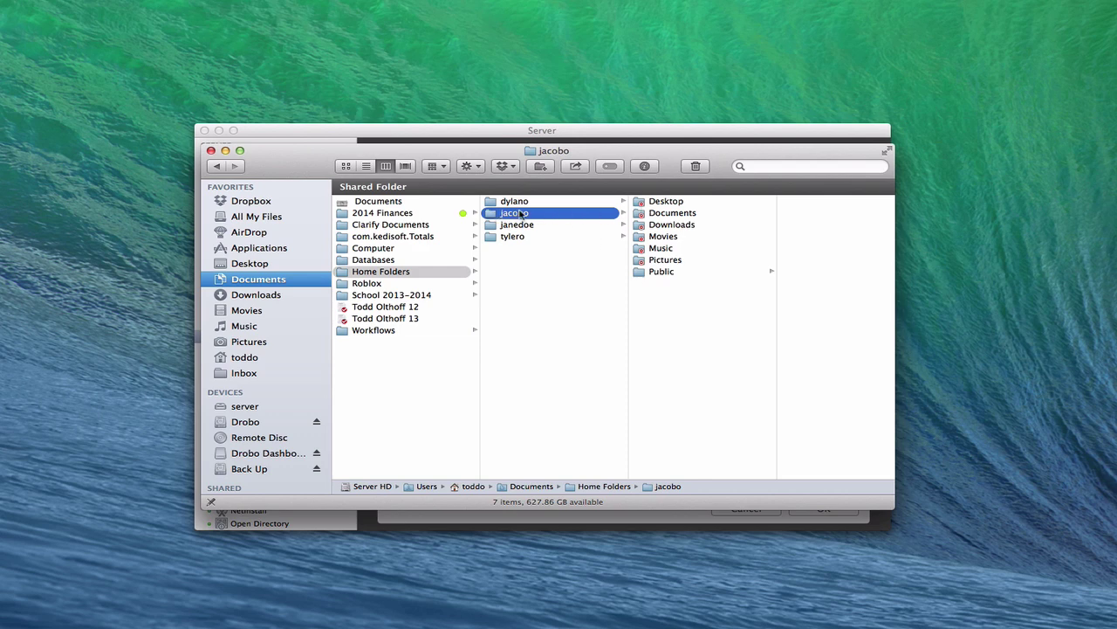
click(211, 151)
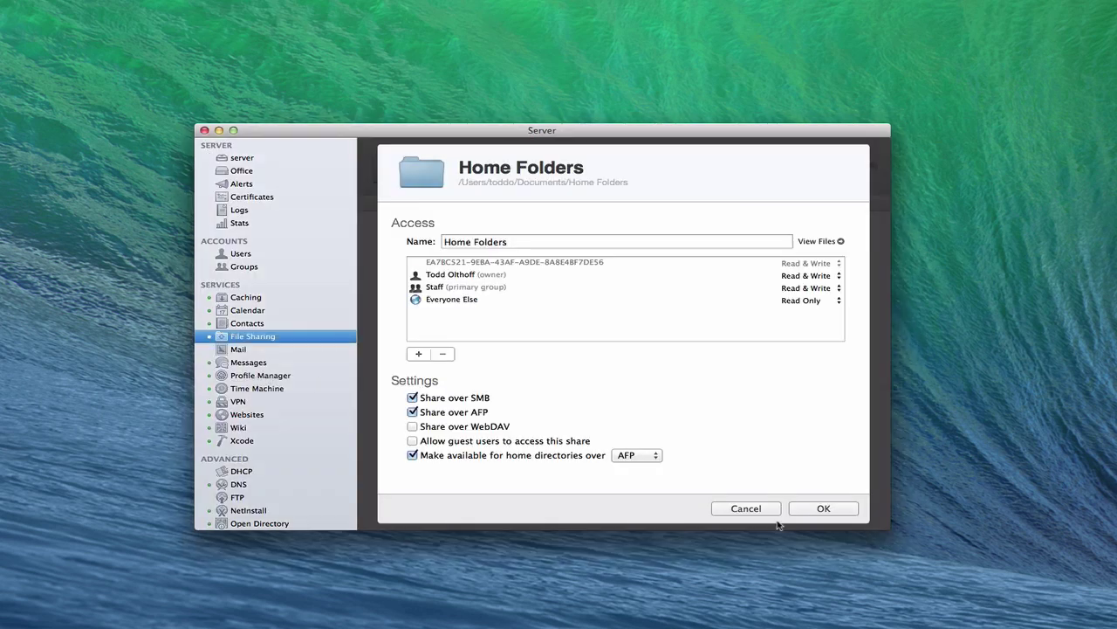
click(748, 512)
- Back in Profile Manager, set the home folder location to the path of the user's own folder inside Documents/Home Folders
click(262, 375)
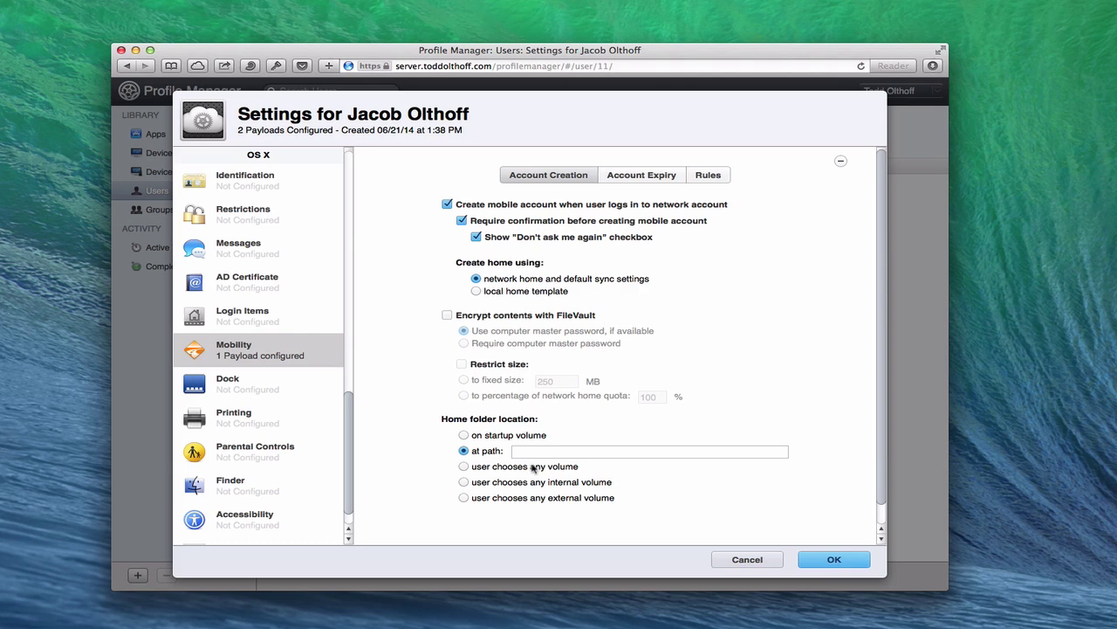
click(524, 451)
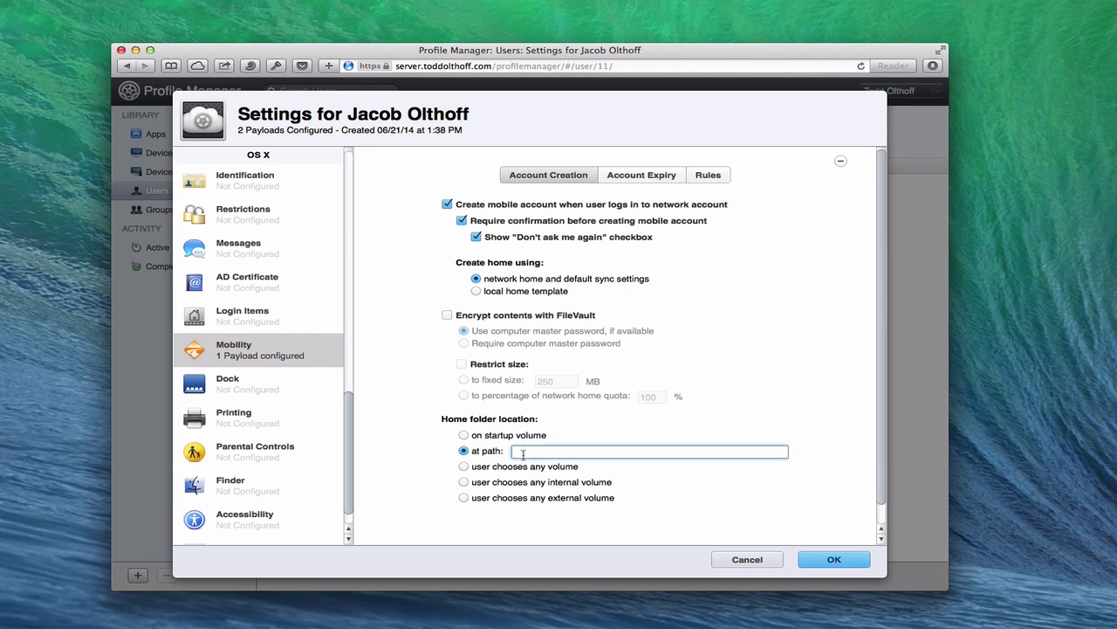
text(/Users/toddo/Documents/Home Folders/jacobo)
click(464, 482)
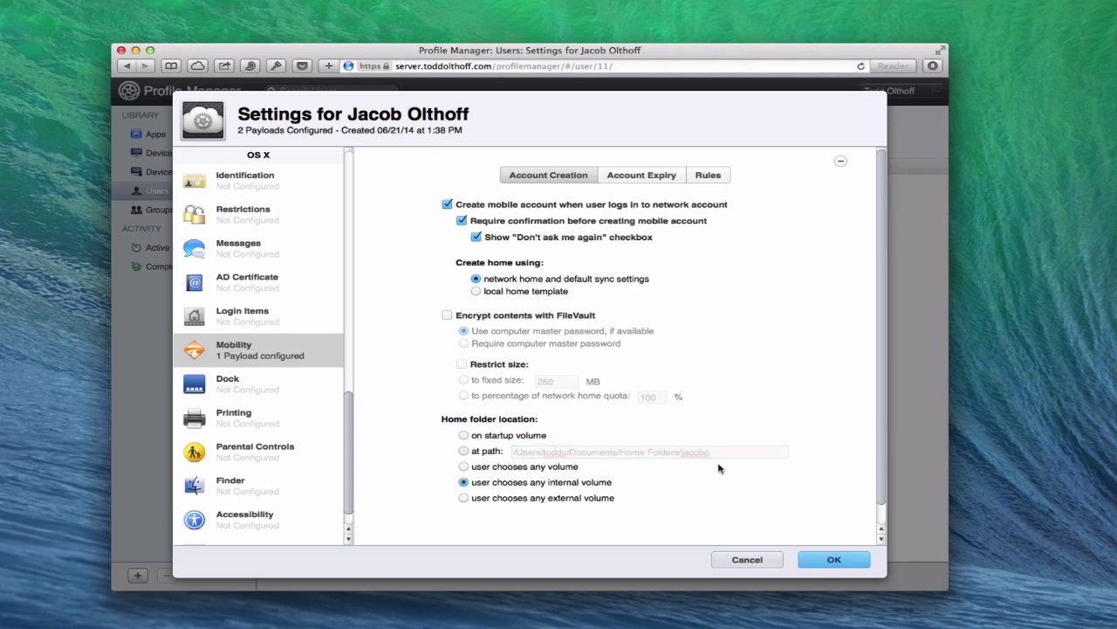
click(464, 451)
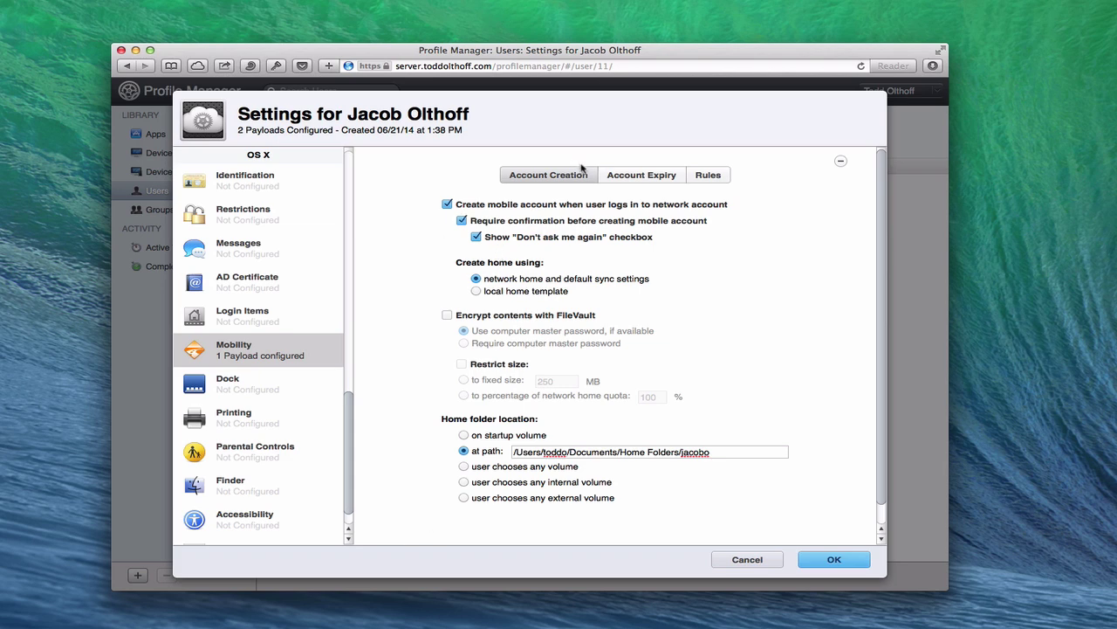
- Review the Mobility payload's Account Expiry settings and its Preference Sync, Home Sync and Options rules, including the match types for skipped items
click(642, 181)
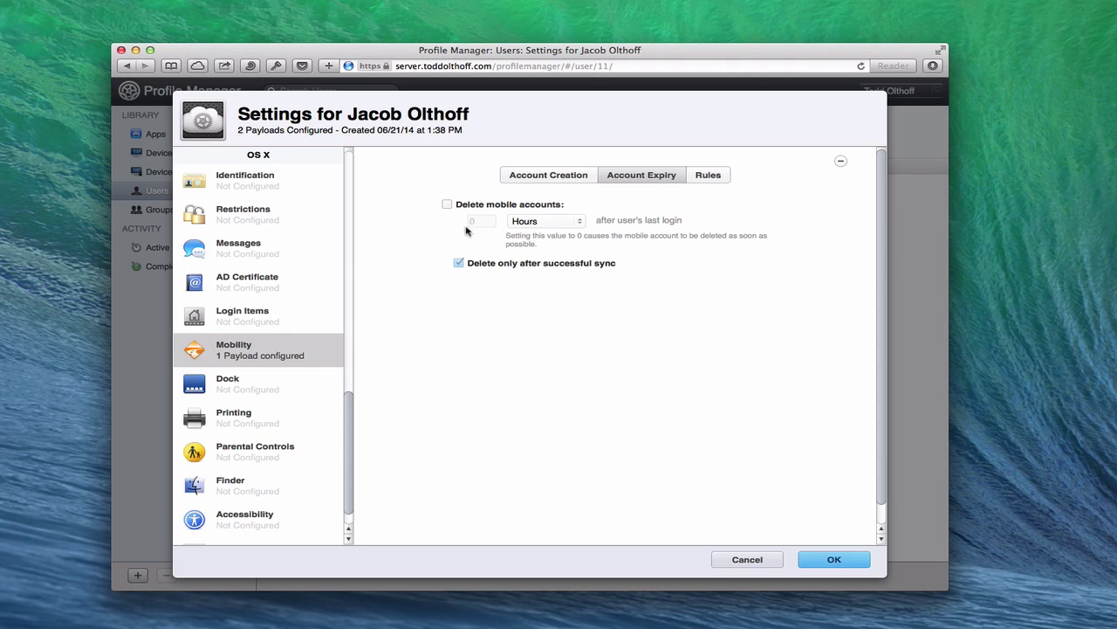
click(715, 179)
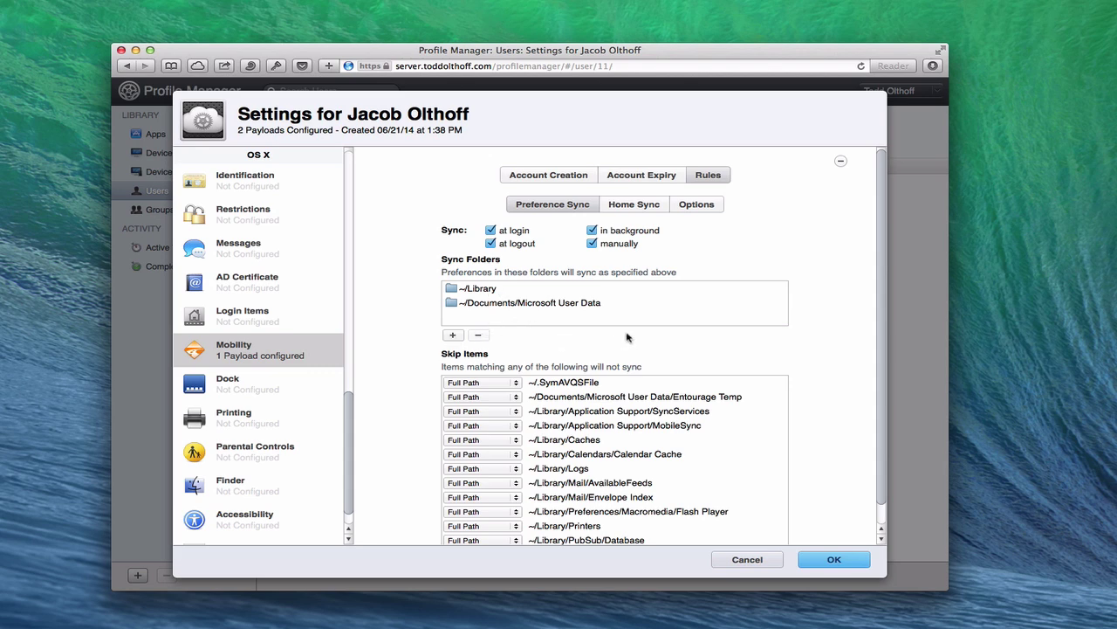
scroll(626, 337, down, 5)
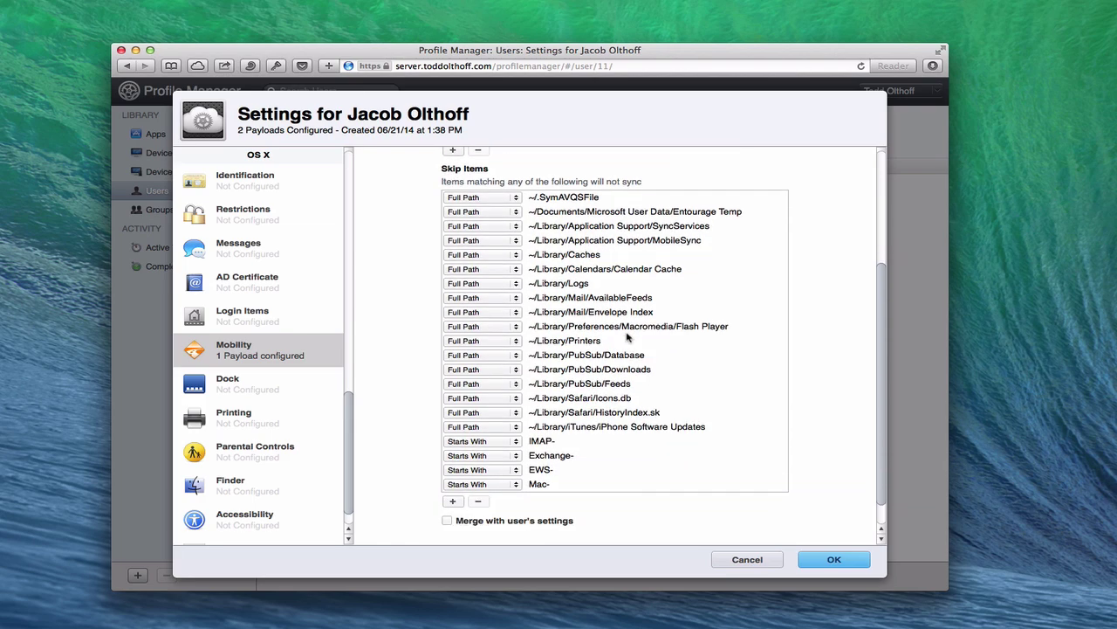
scroll(626, 337, up, 3)
scroll(626, 338, down, 2)
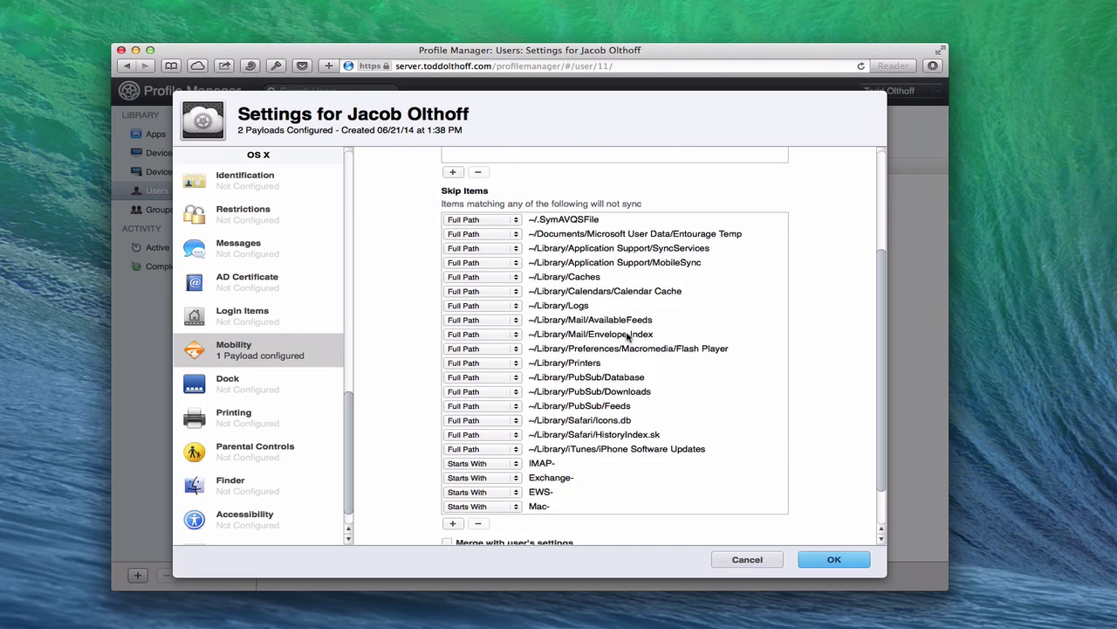
scroll(626, 337, up, 4)
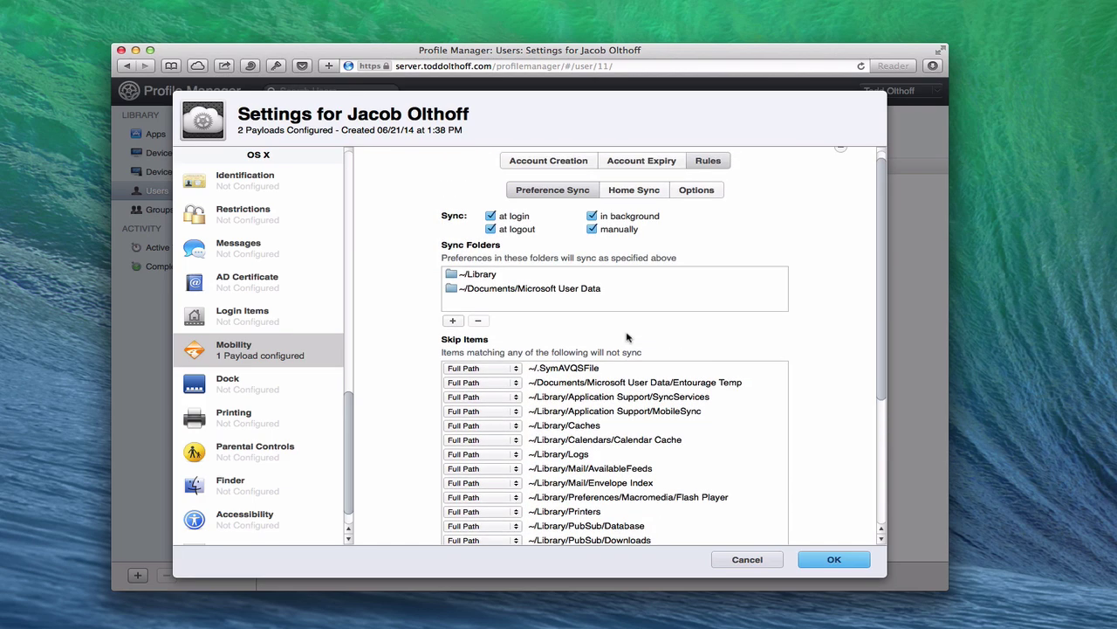
click(516, 369)
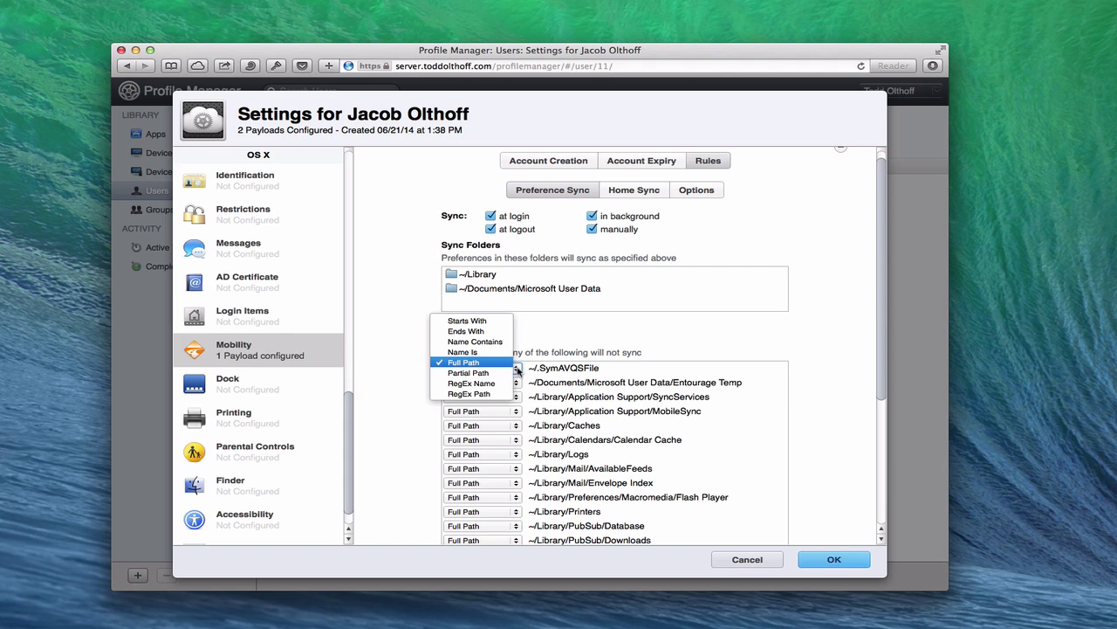
click(556, 345)
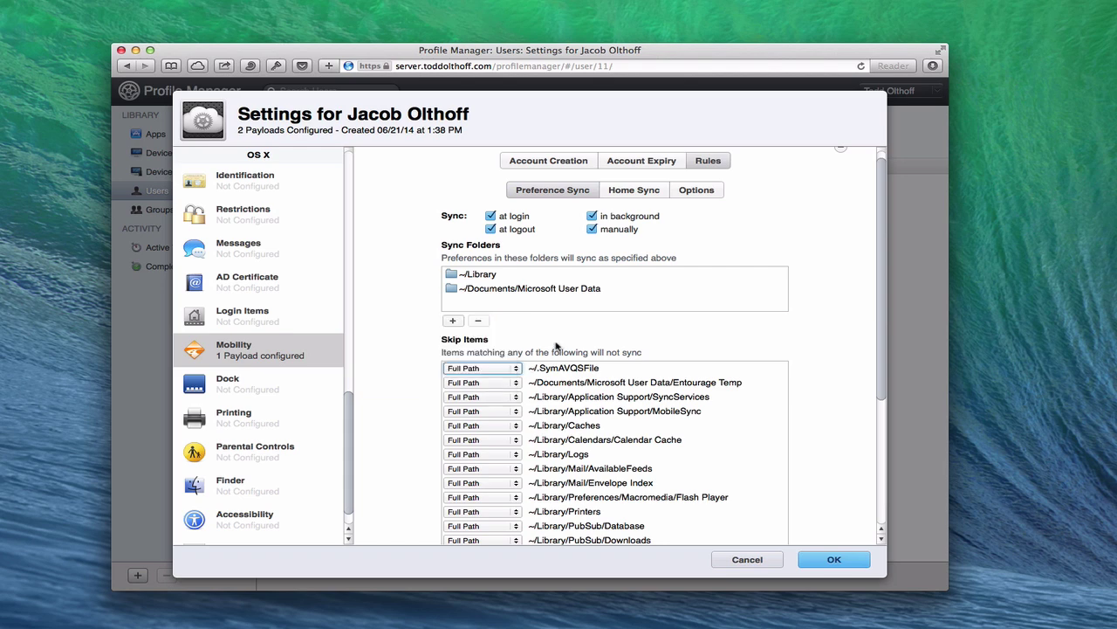
click(632, 194)
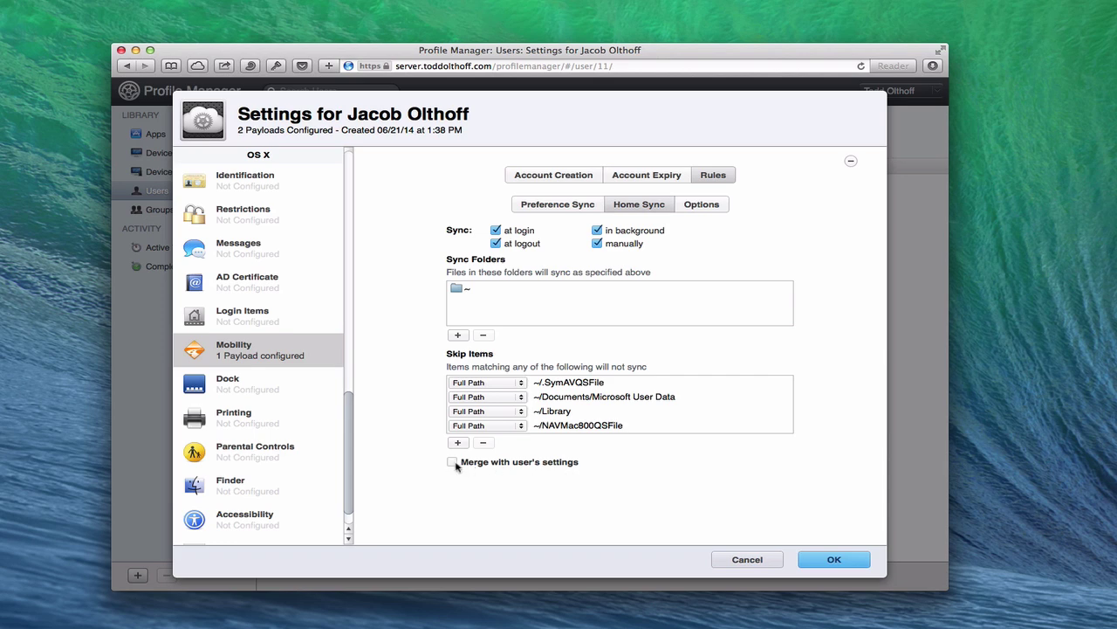
click(703, 206)
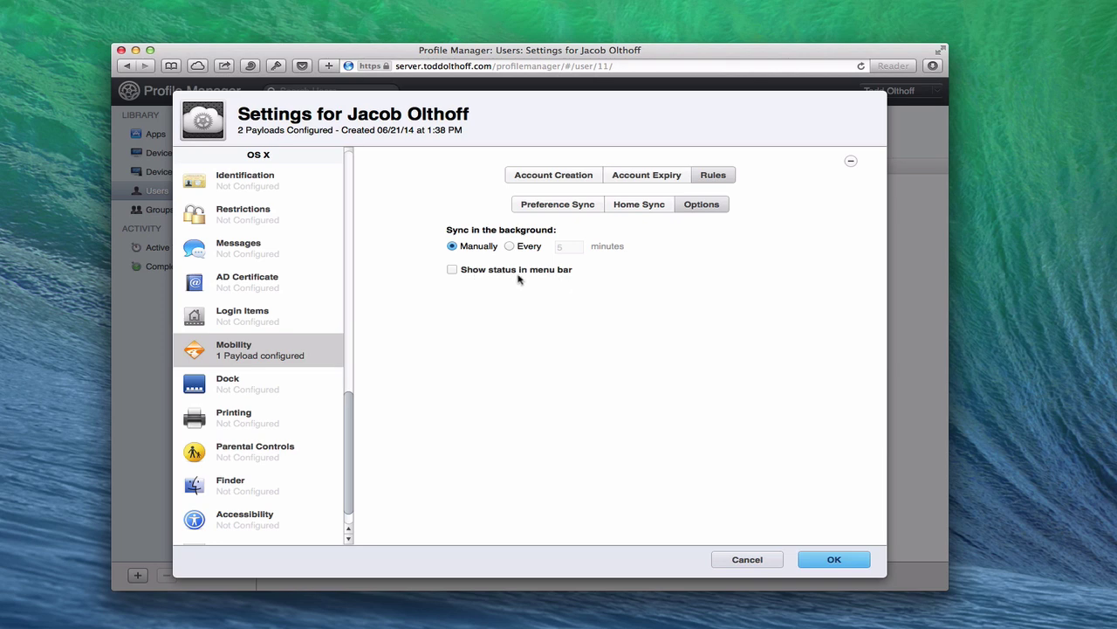
- Enable showing the sync status in the menu bar, accept the Mobility payload, and save the user's settings
click(453, 271)
click(831, 564)
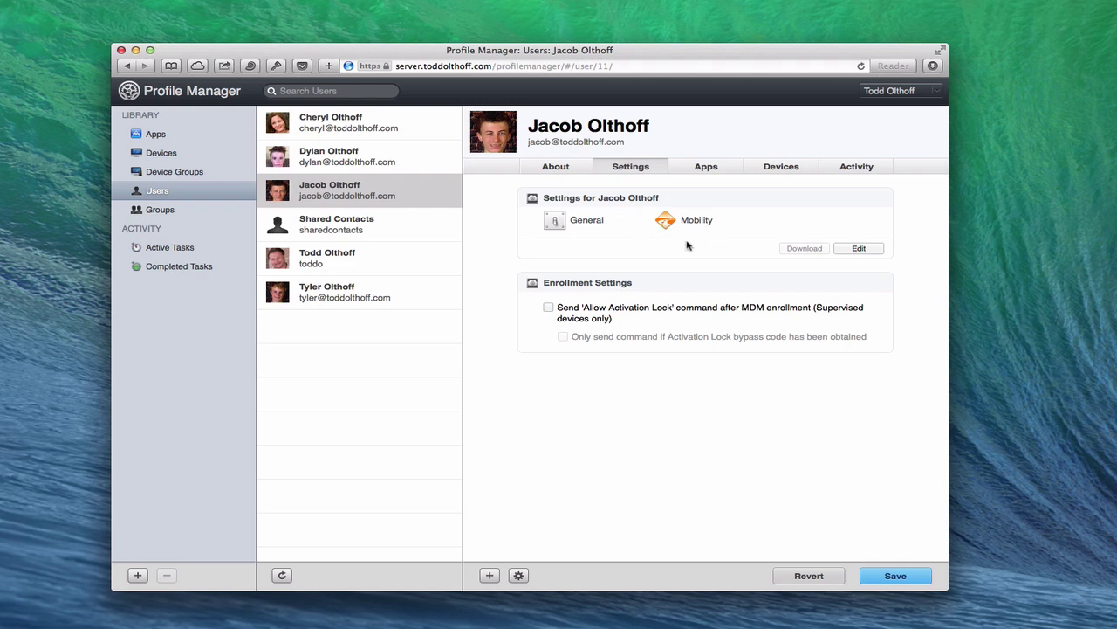
click(896, 576)
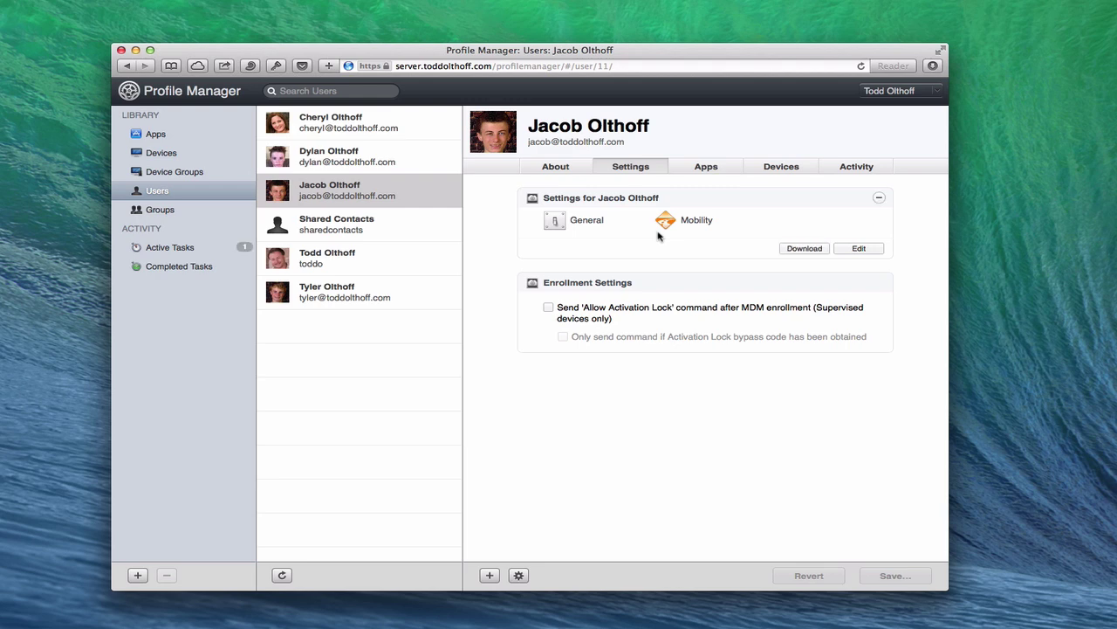
- Check the active and completed tasks for the settings push to the user's devices
click(172, 248)
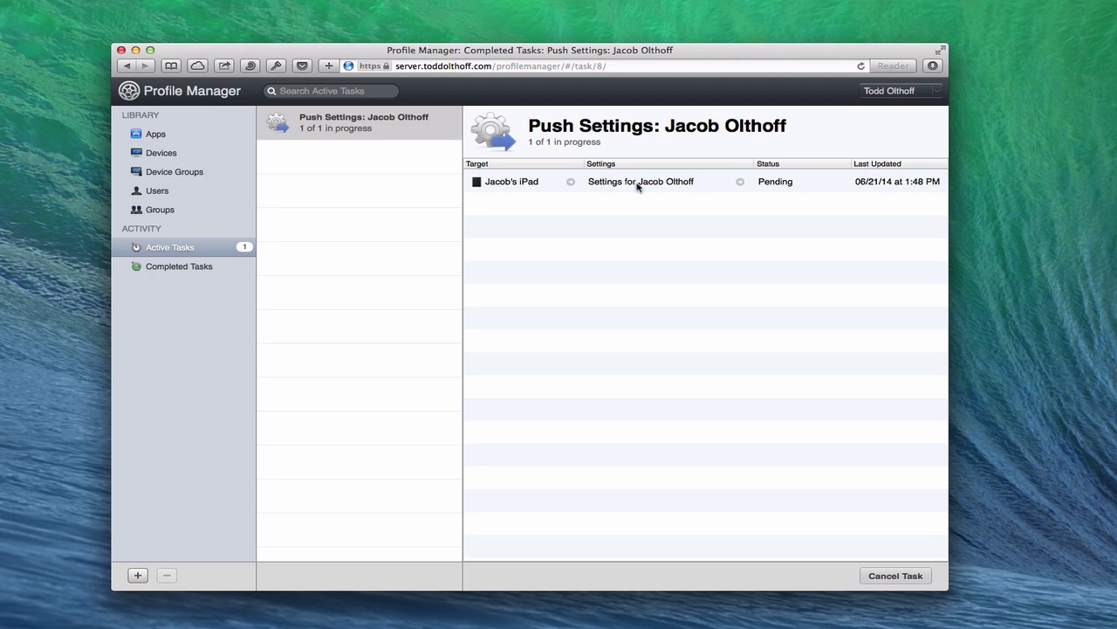
click(176, 267)
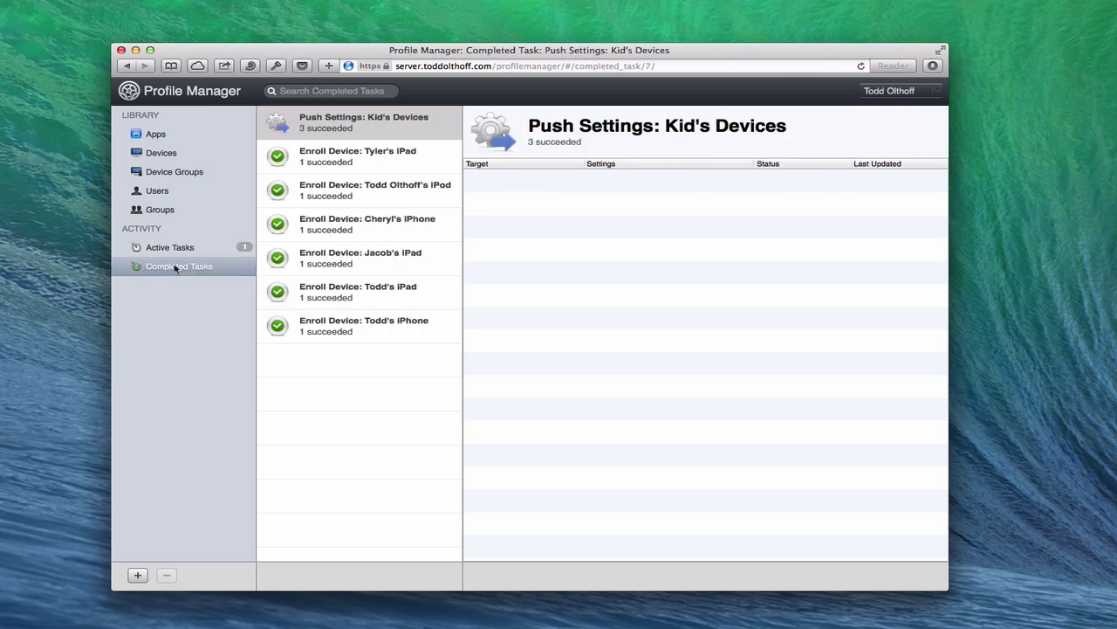
click(179, 248)
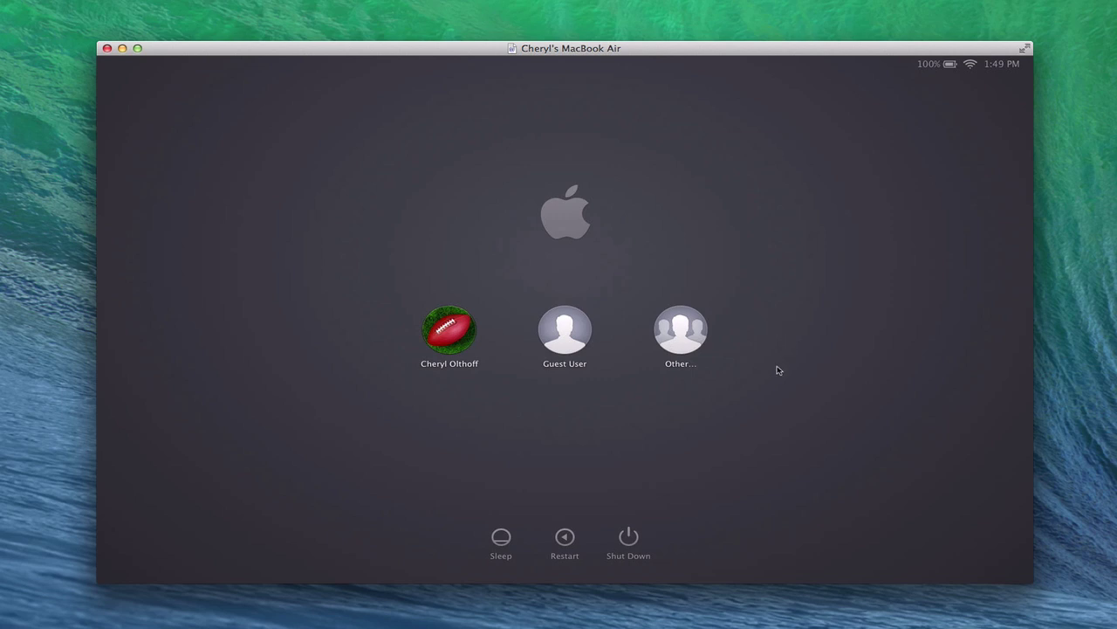
- On the shared screen of the MacBook Air, log in as another user with the network user's account name and password
click(683, 347)
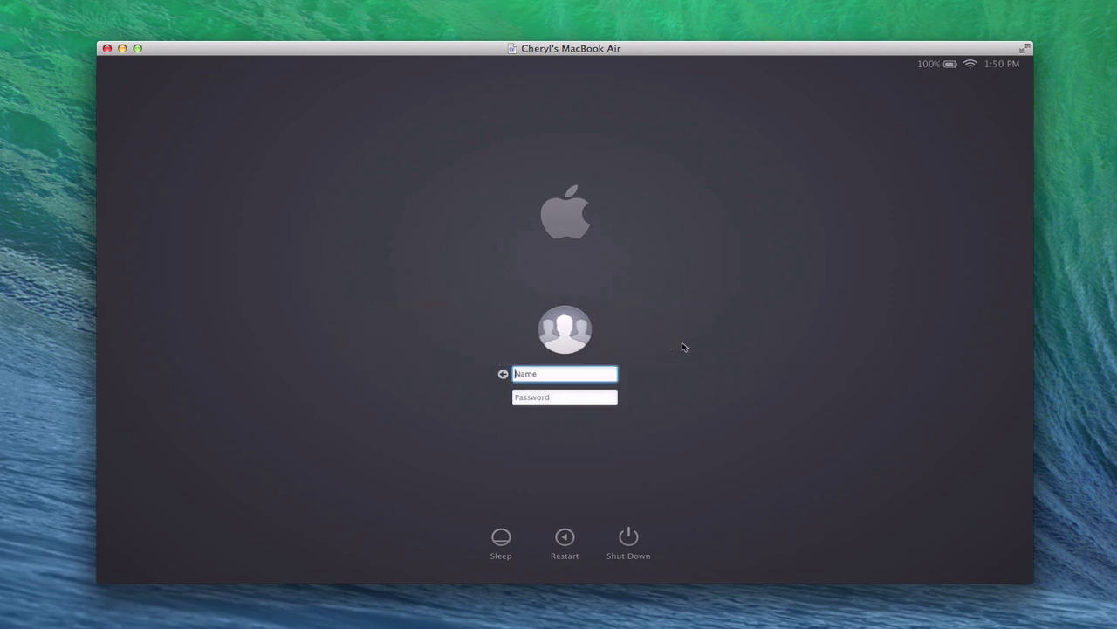
key(Tab)
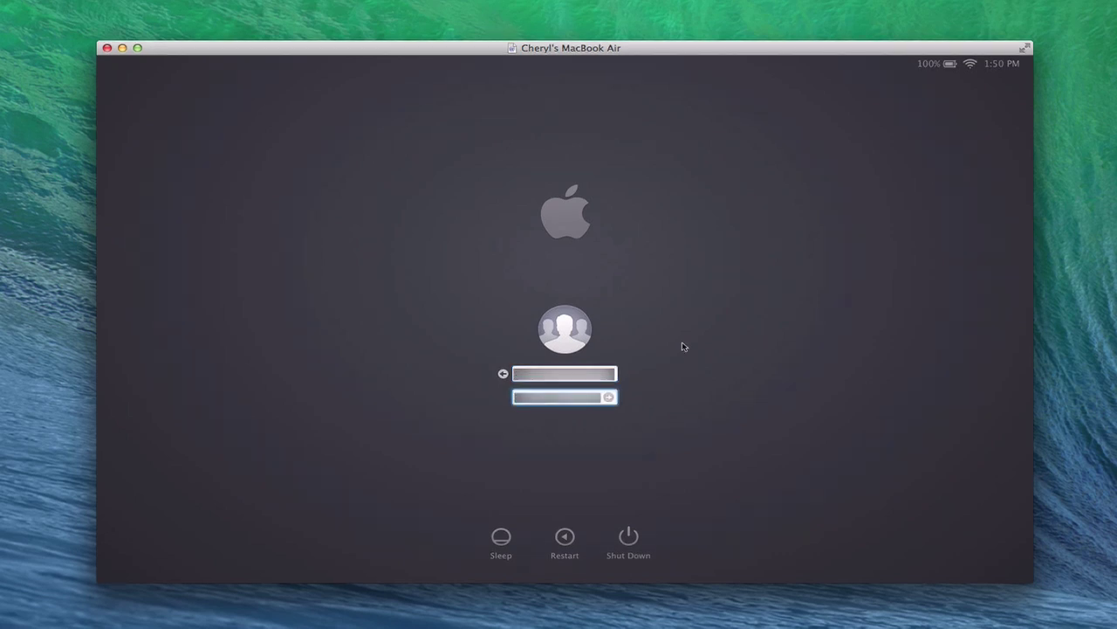
key(Return)
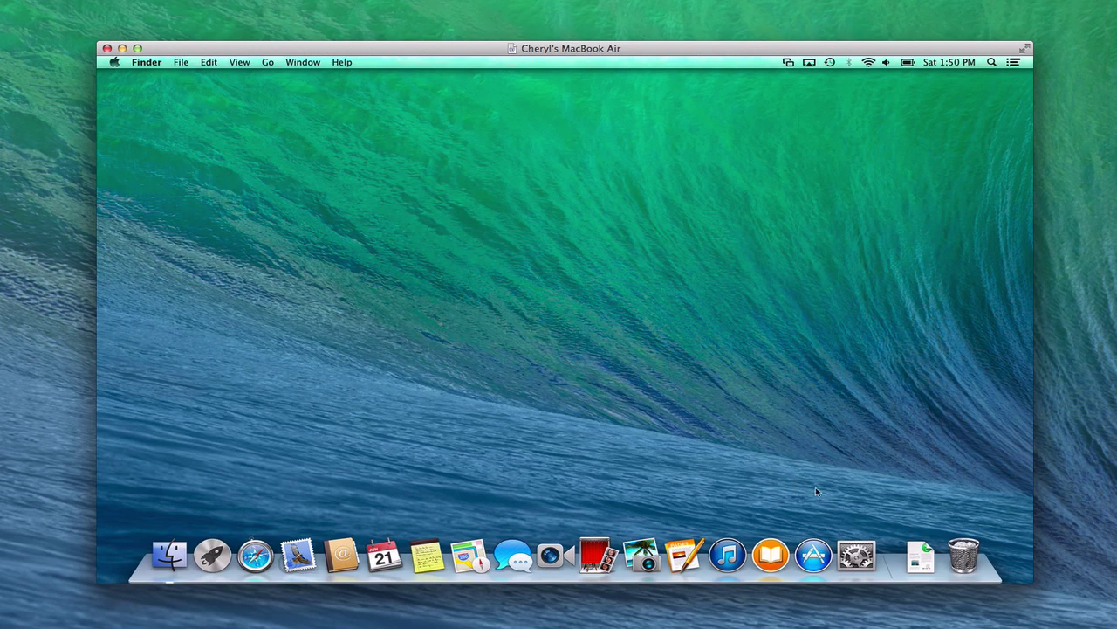
- Open the Users & Groups preferences and unlock them with an administrator's name and password
click(857, 555)
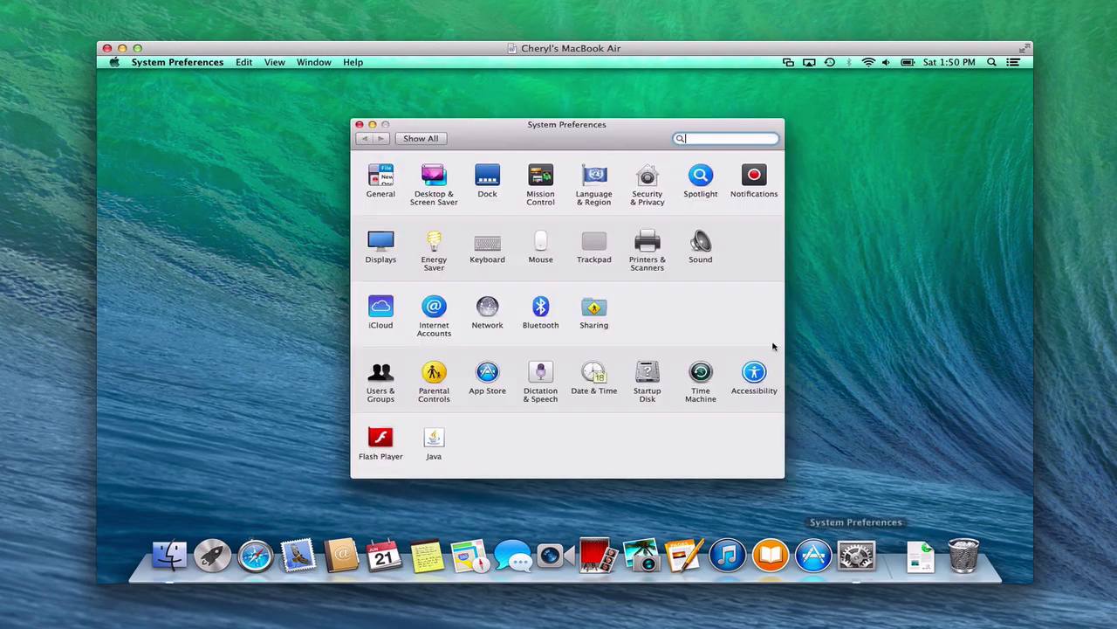
click(384, 371)
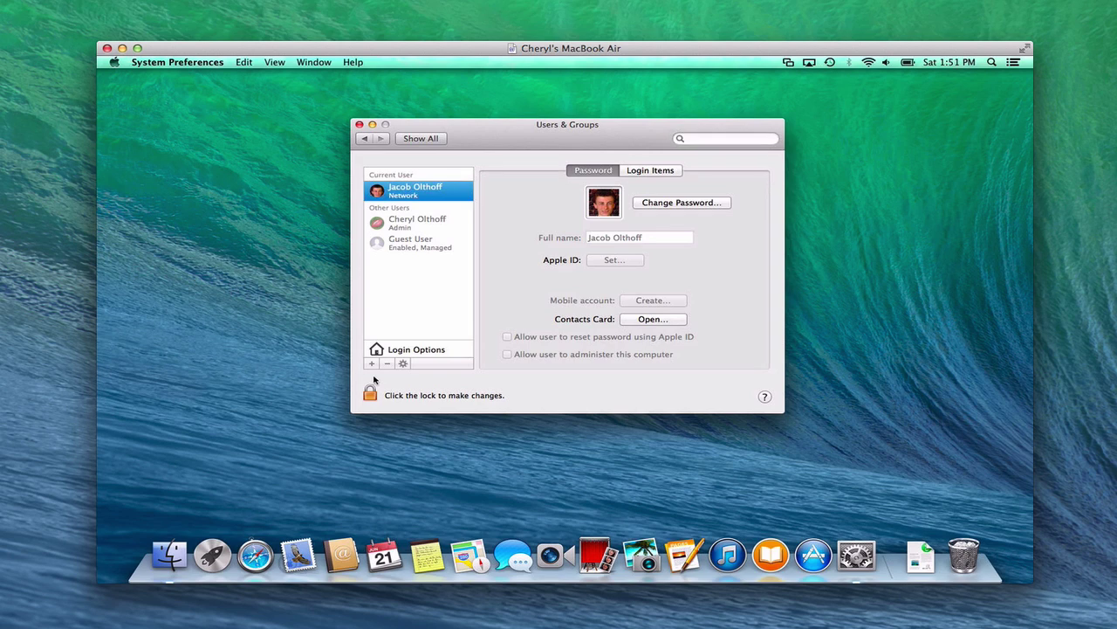
click(370, 395)
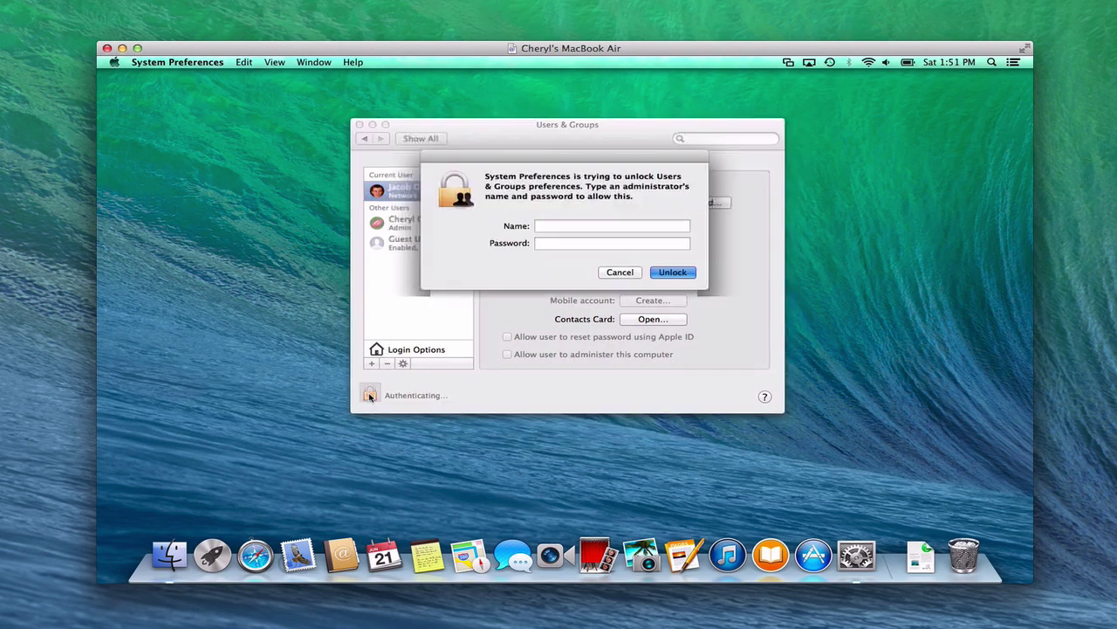
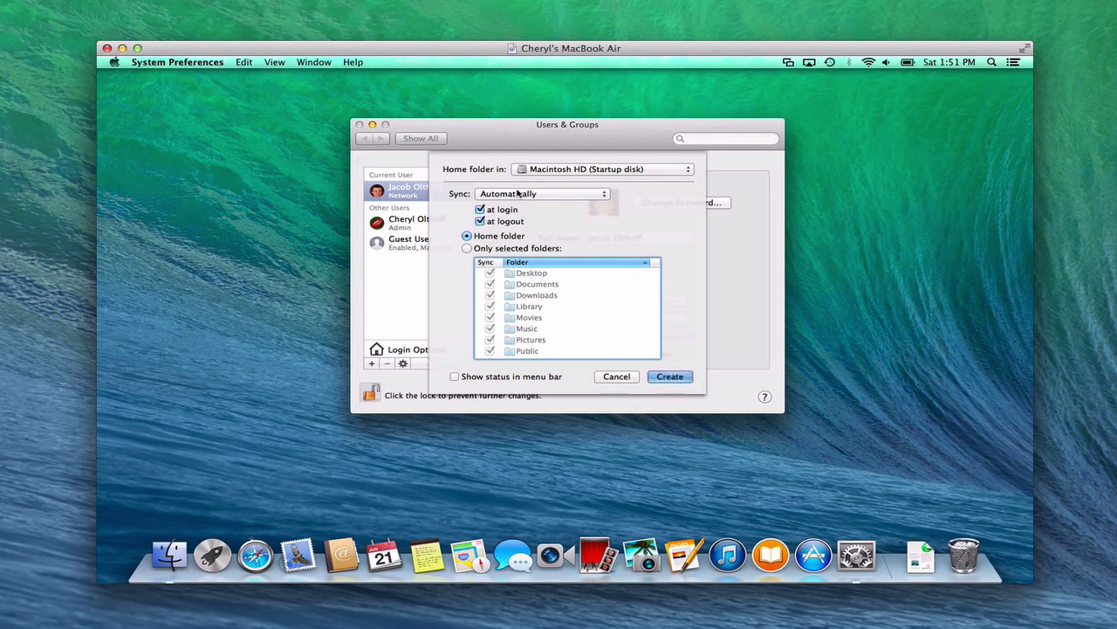
- Set up the mobile account on Macintosh HD with automatic home folder sync at login and logout, and status shown in the menu bar
click(689, 172)
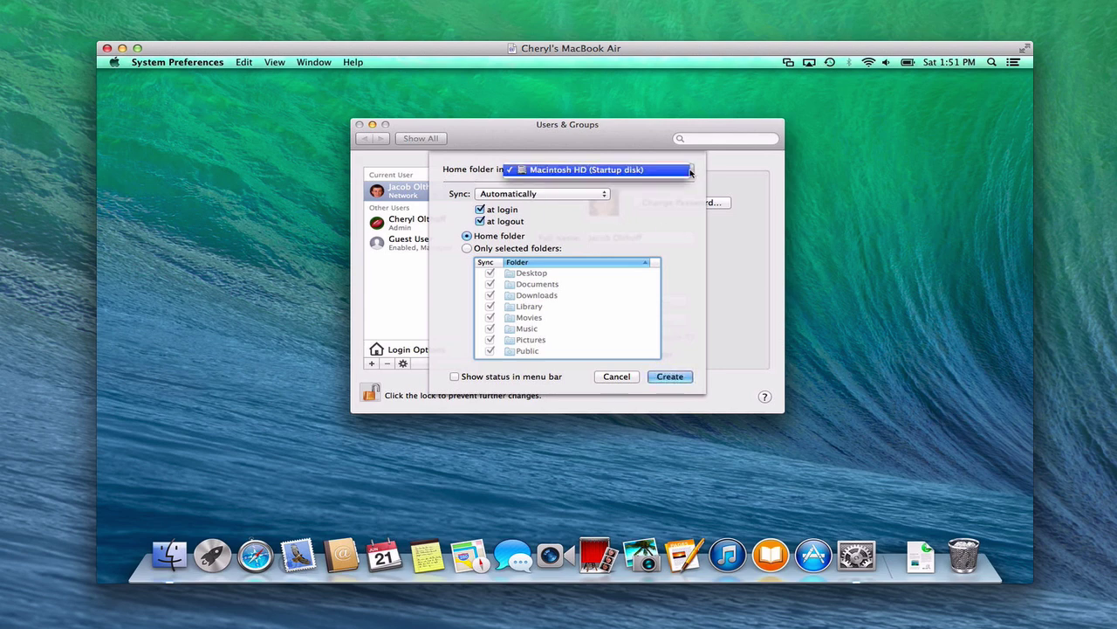
click(690, 172)
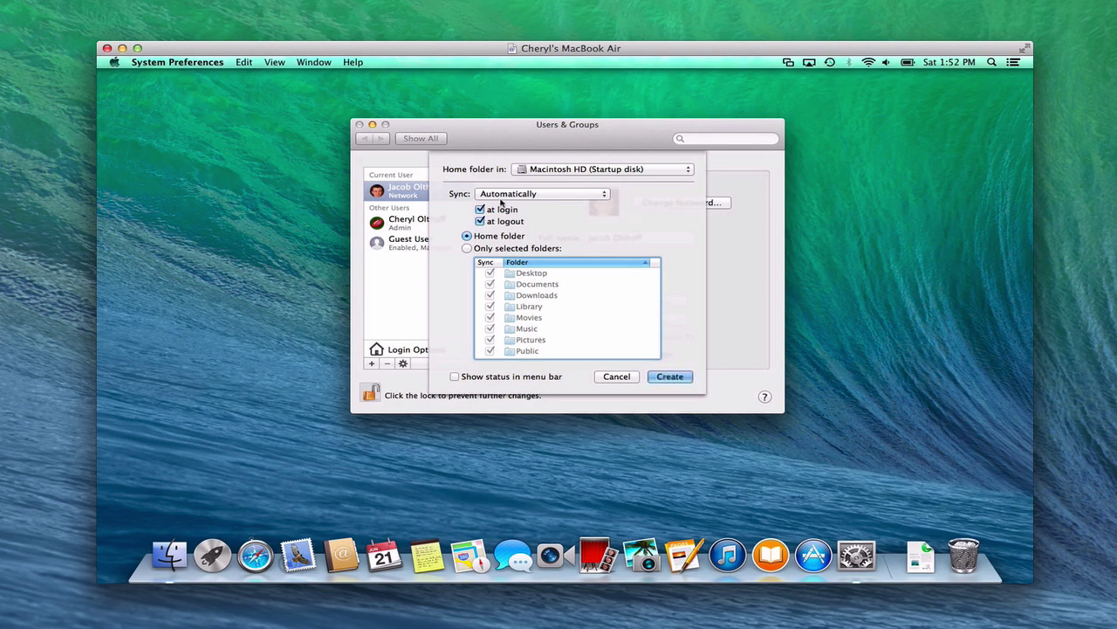
click(605, 195)
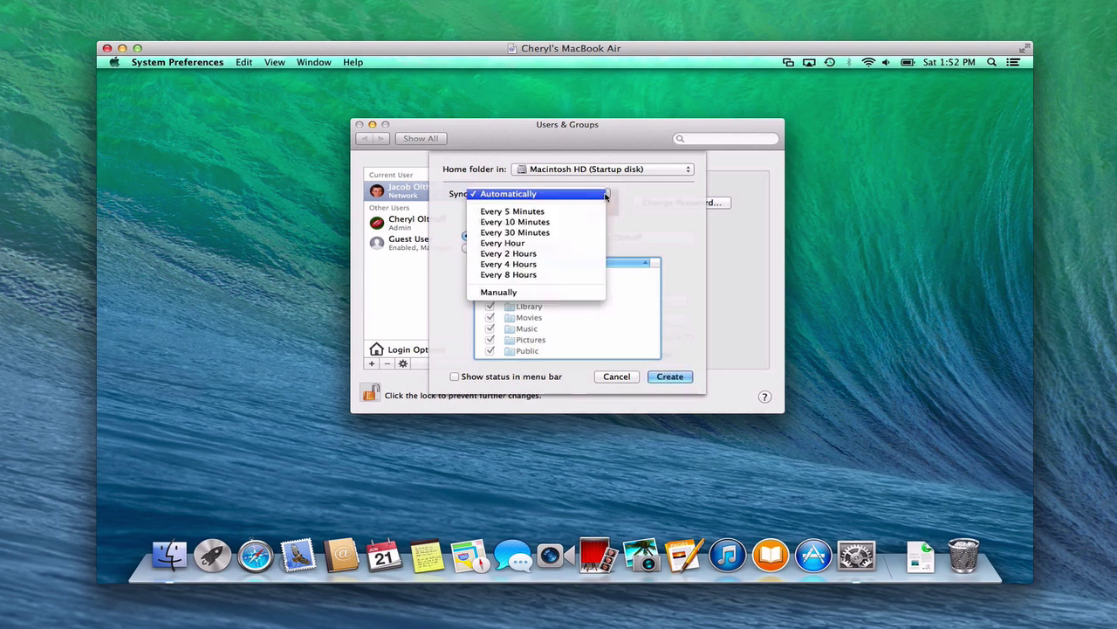
click(646, 206)
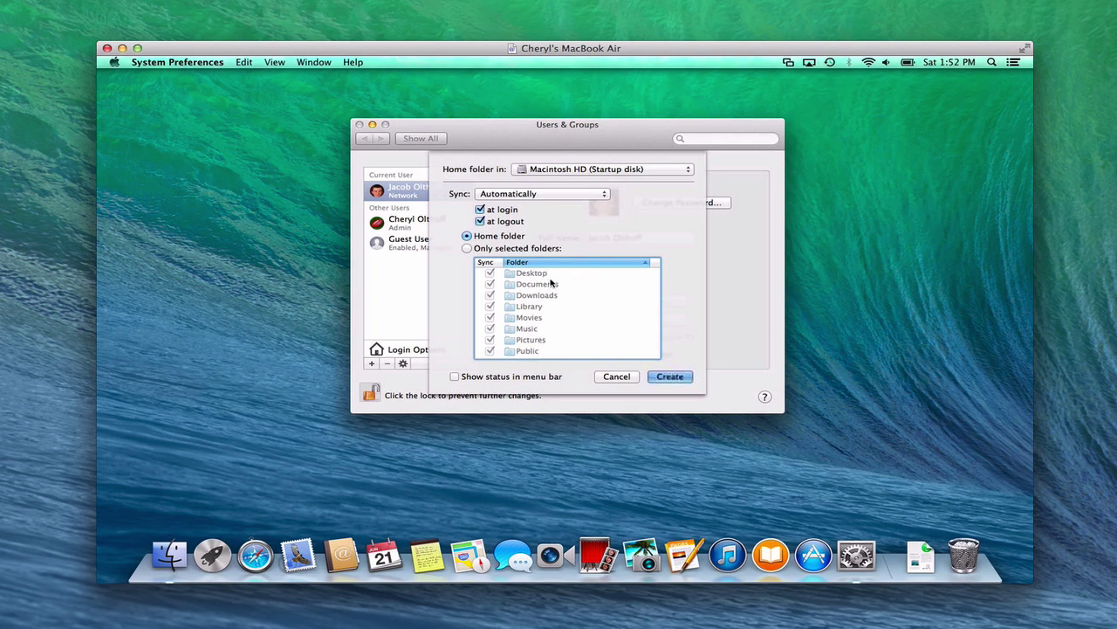
click(454, 377)
click(671, 377)
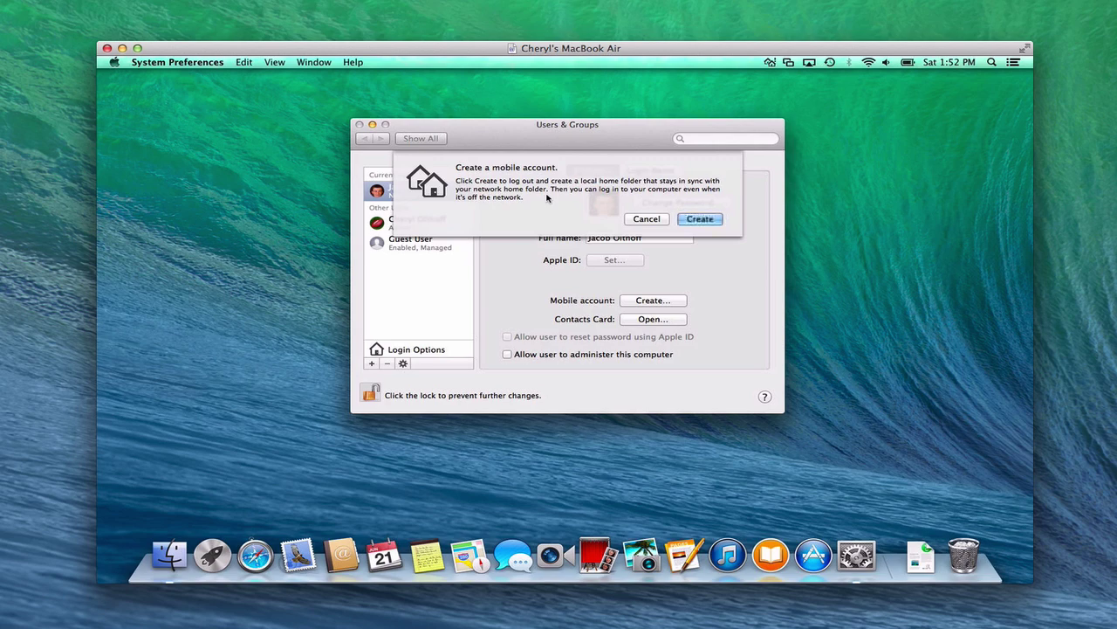
- Confirm creating the mobile account with the user's account password and log in to it from the login window
click(700, 219)
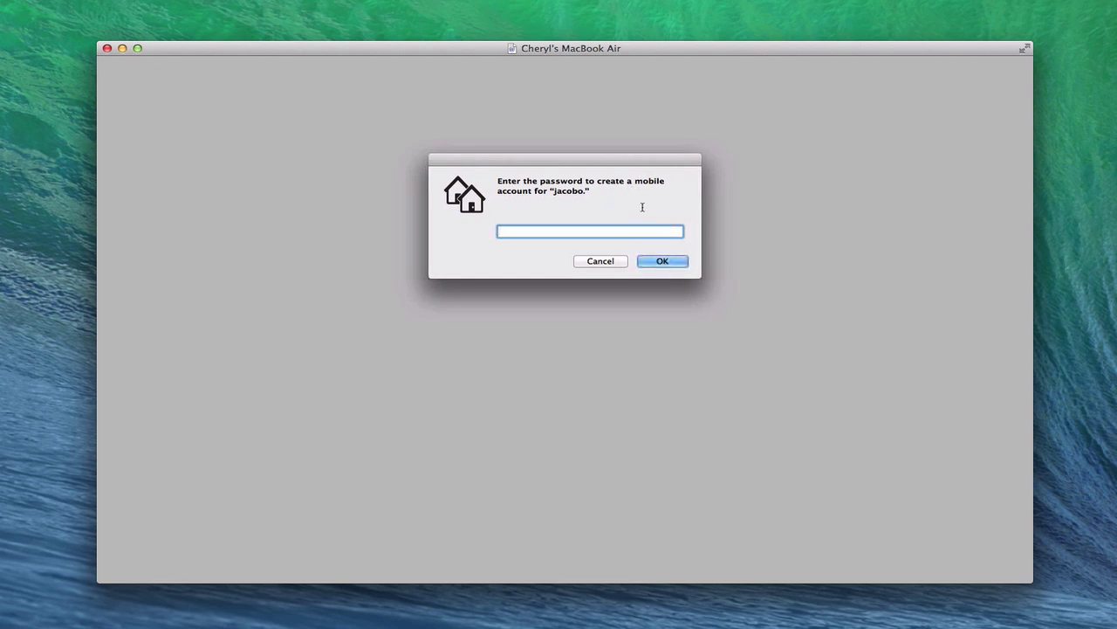
key(Escape)
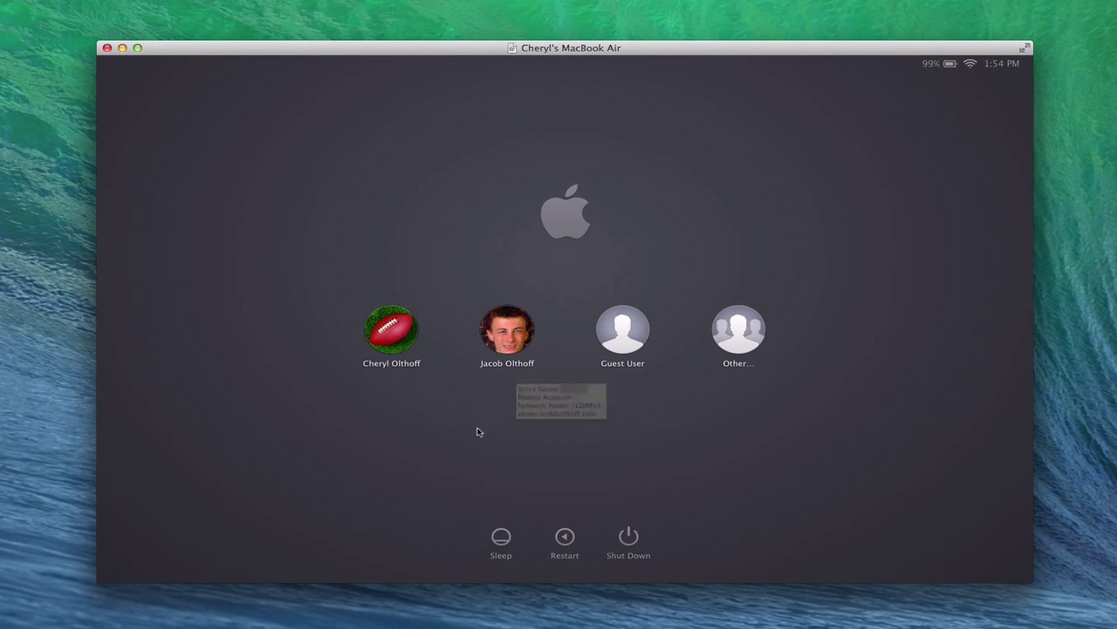
click(505, 332)
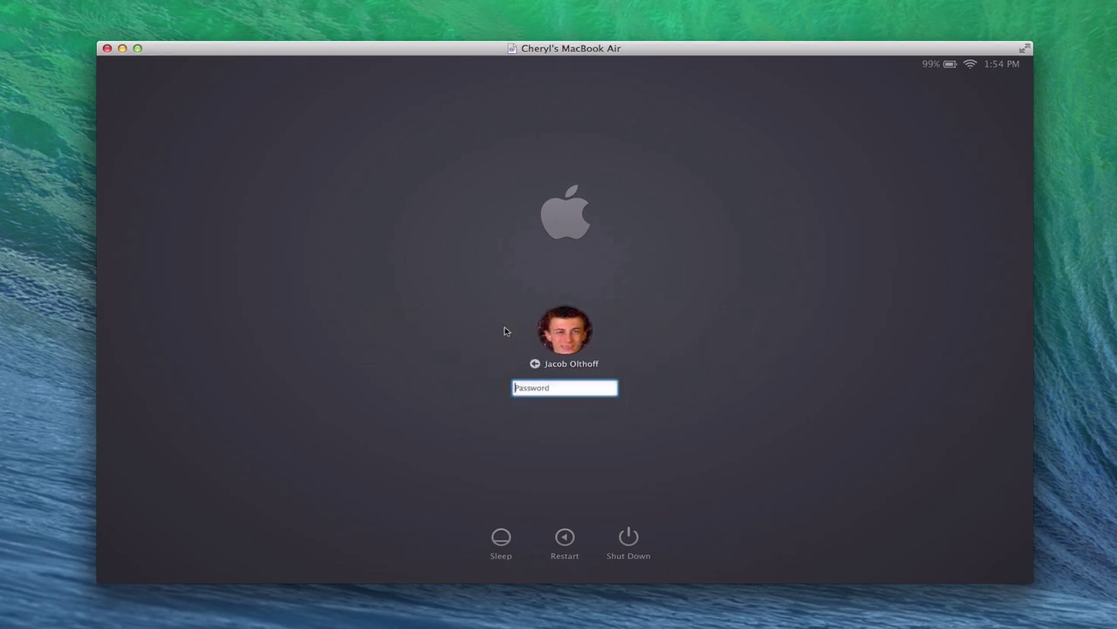
key(Return)
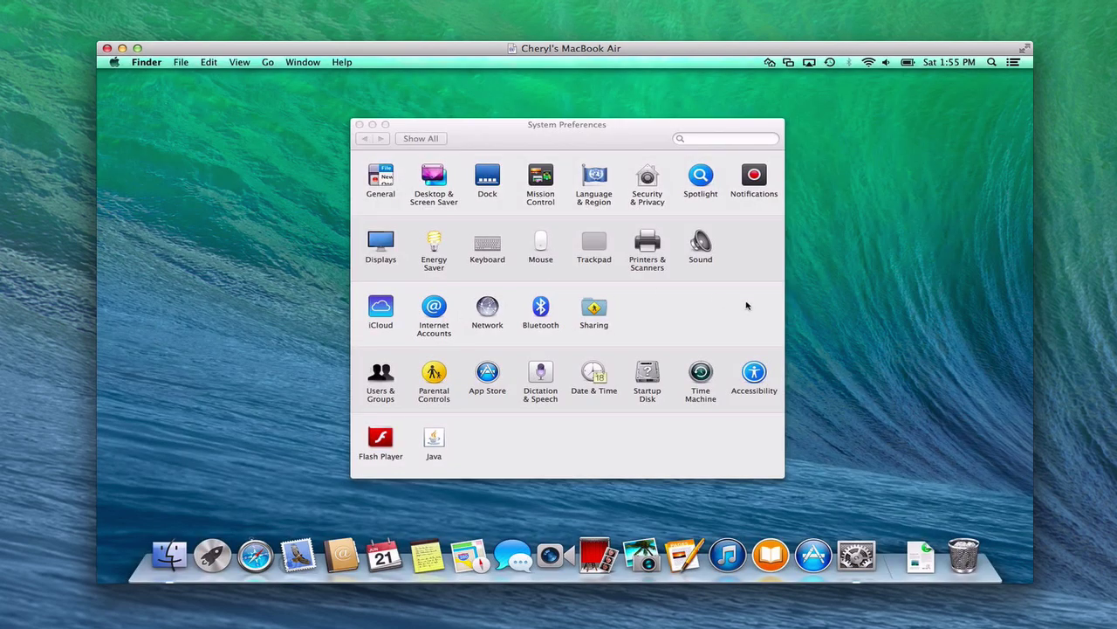
- Close System Preferences and examine the home sync status and its available commands in the menu bar
click(359, 126)
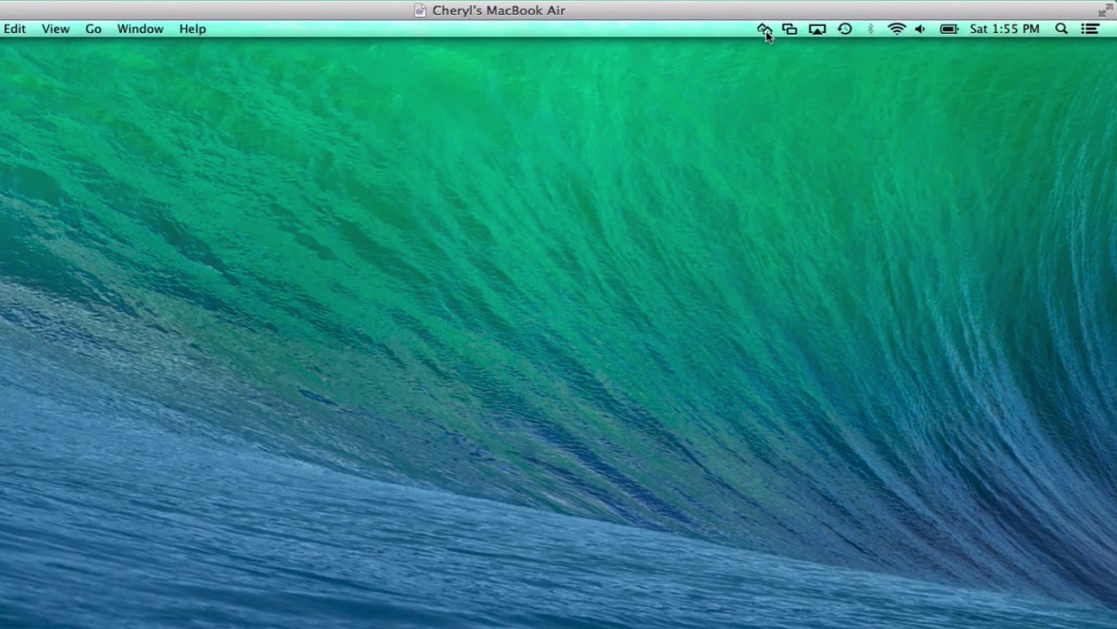
click(769, 58)
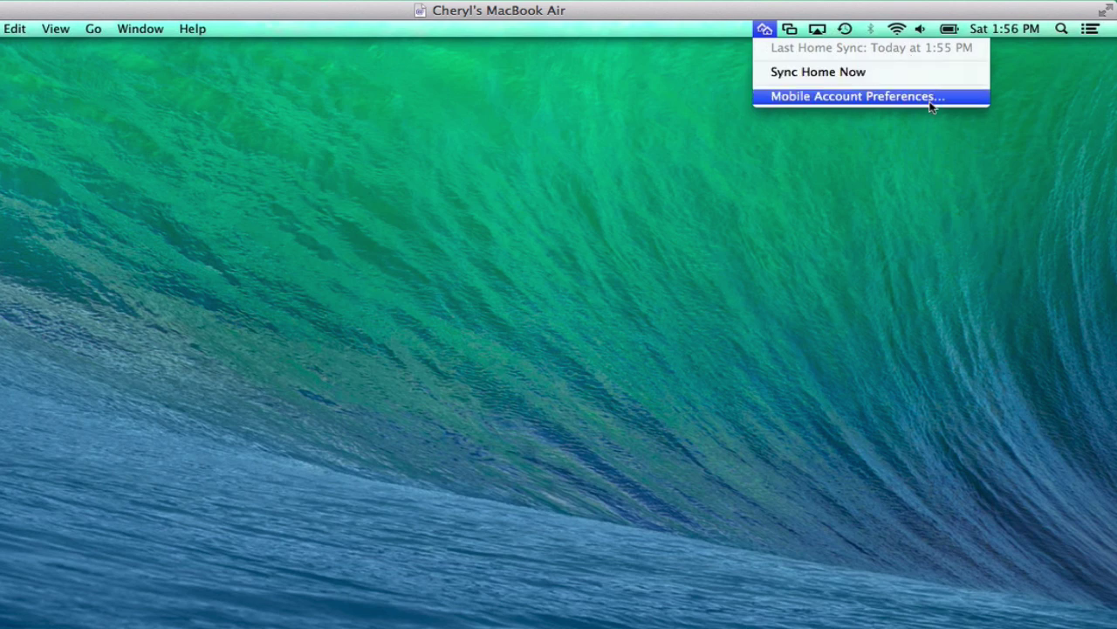
click(678, 298)
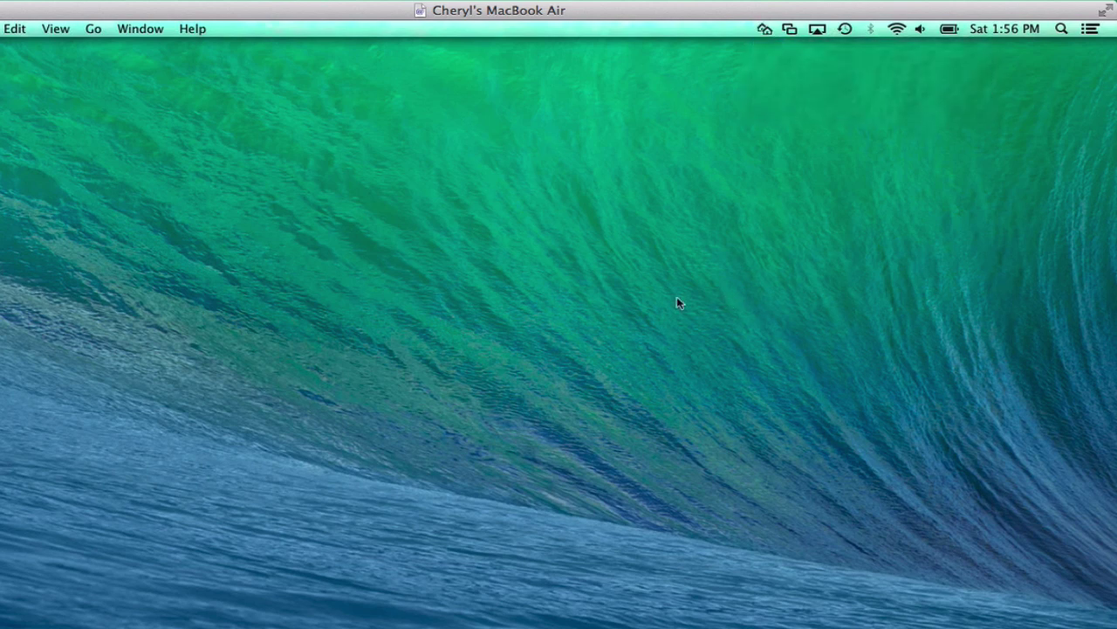